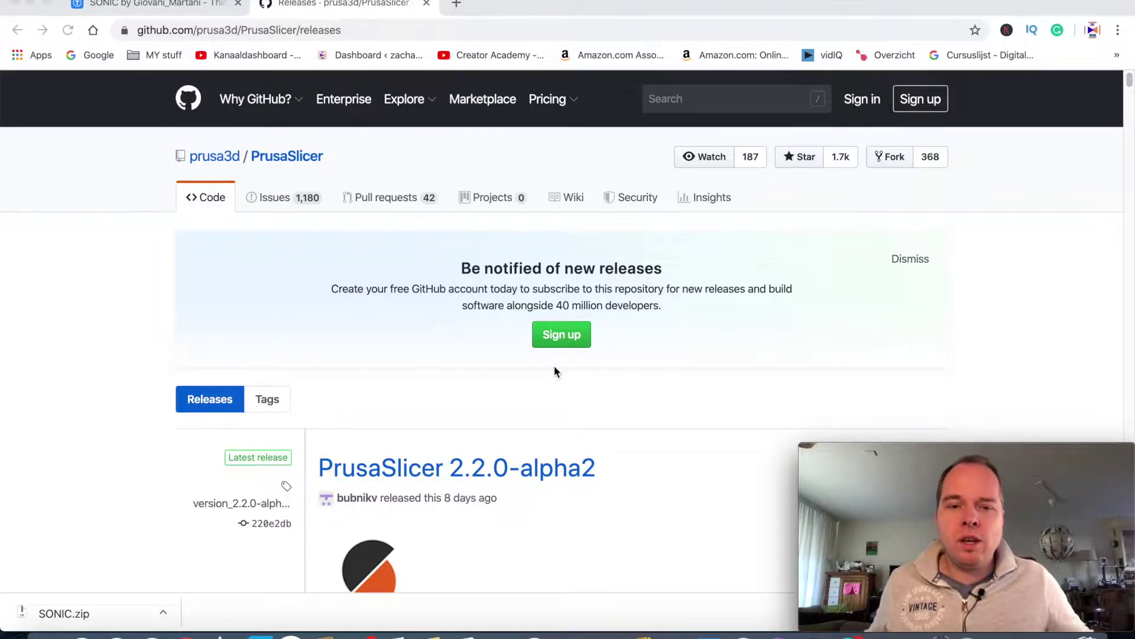
scroll(550, 369, down, 4)
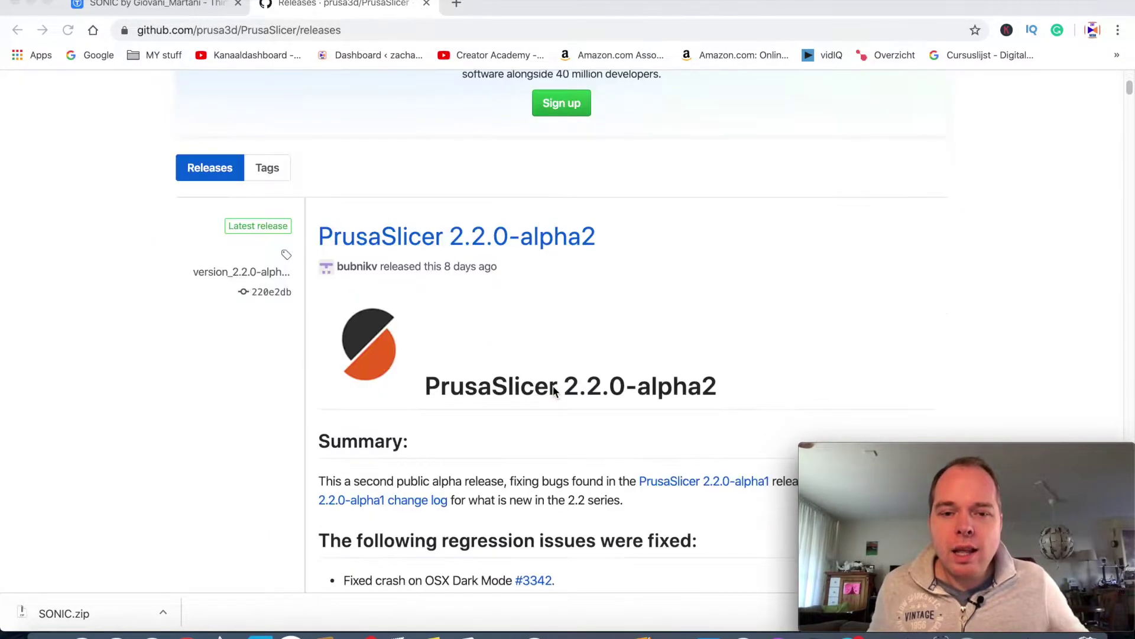
scroll(553, 386, down, 4)
scroll(552, 385, up, 8)
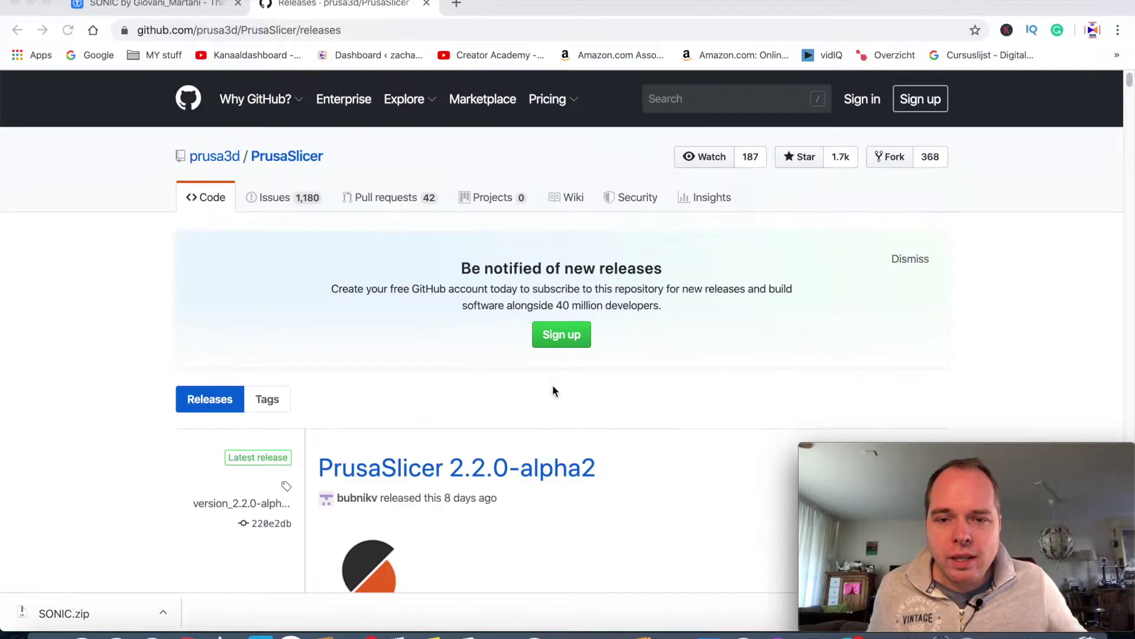
scroll(554, 390, down, 10)
scroll(555, 391, up, 2)
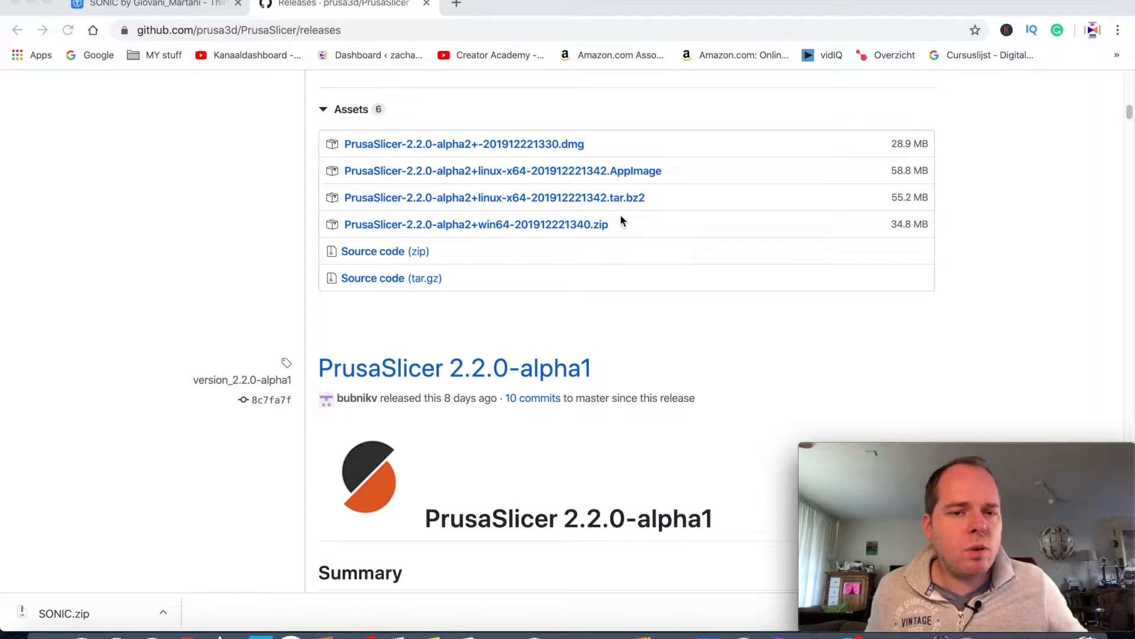
scroll(621, 220, up, 5)
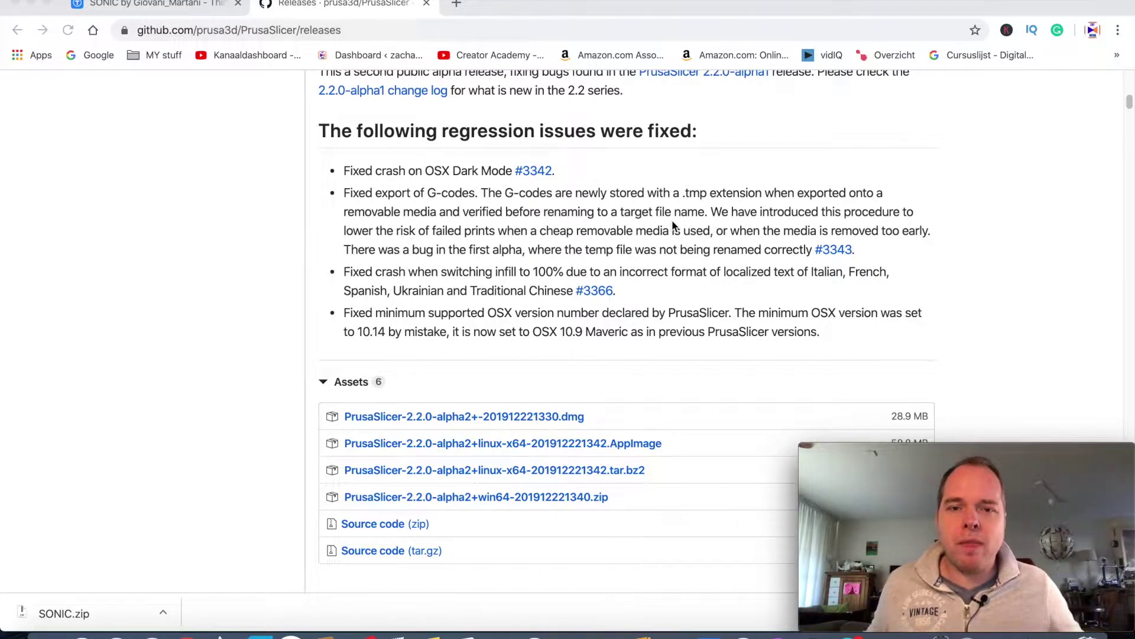
scroll(673, 223, up, 4)
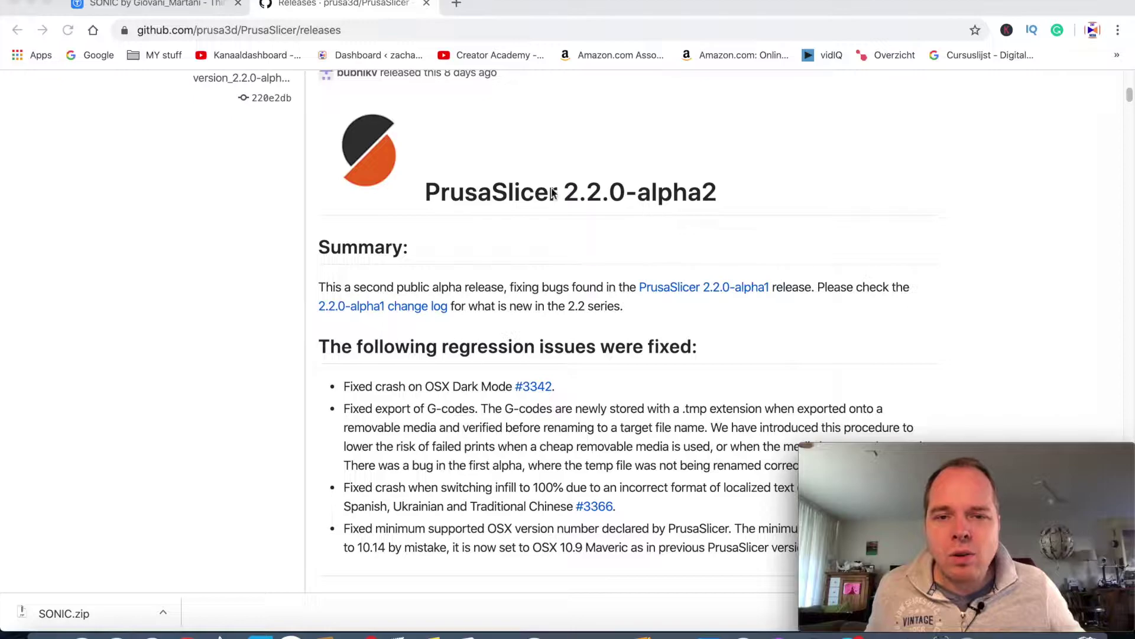
scroll(719, 217, down, 2)
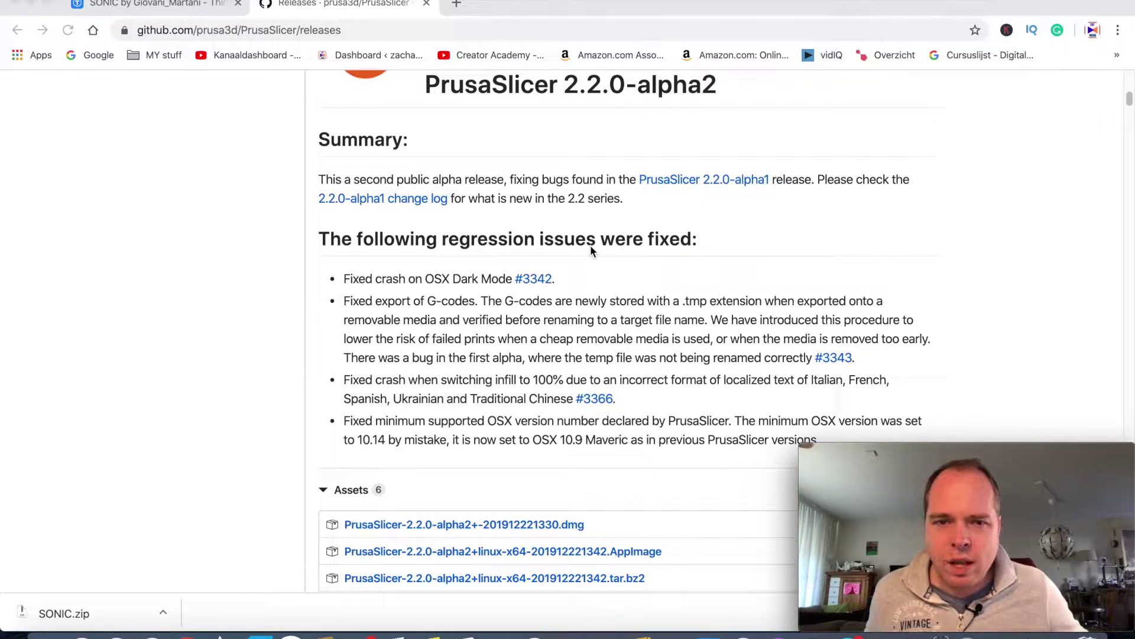
scroll(588, 250, down, 6)
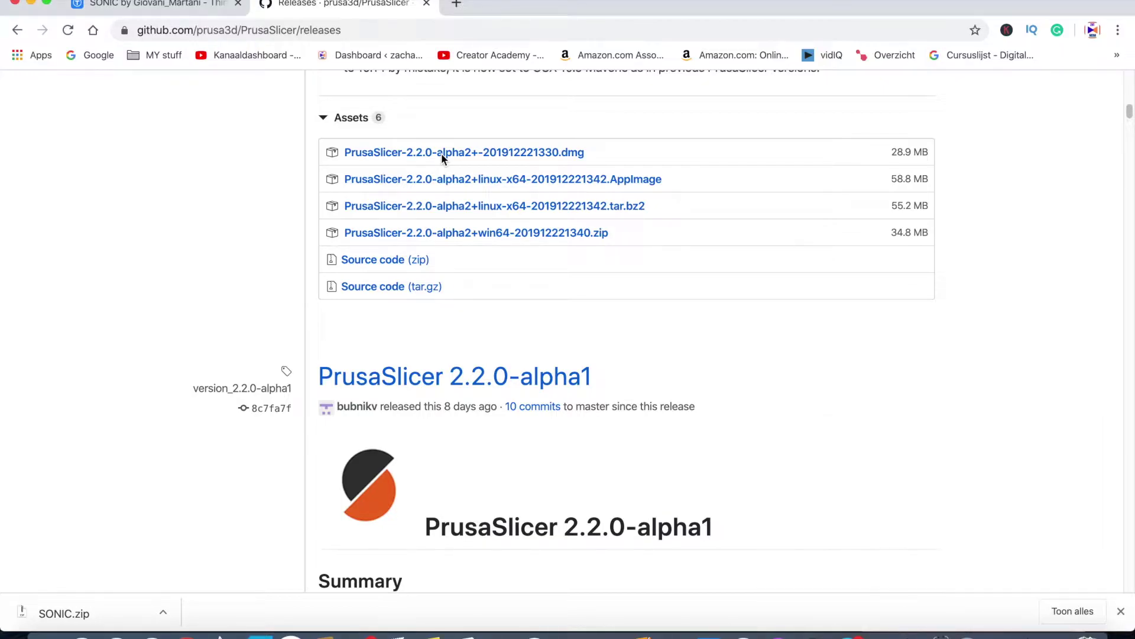
- Download the PrusaSlicer 2.2.0-alpha2 .dmg to Bureaublad and open its disk image
click(441, 153)
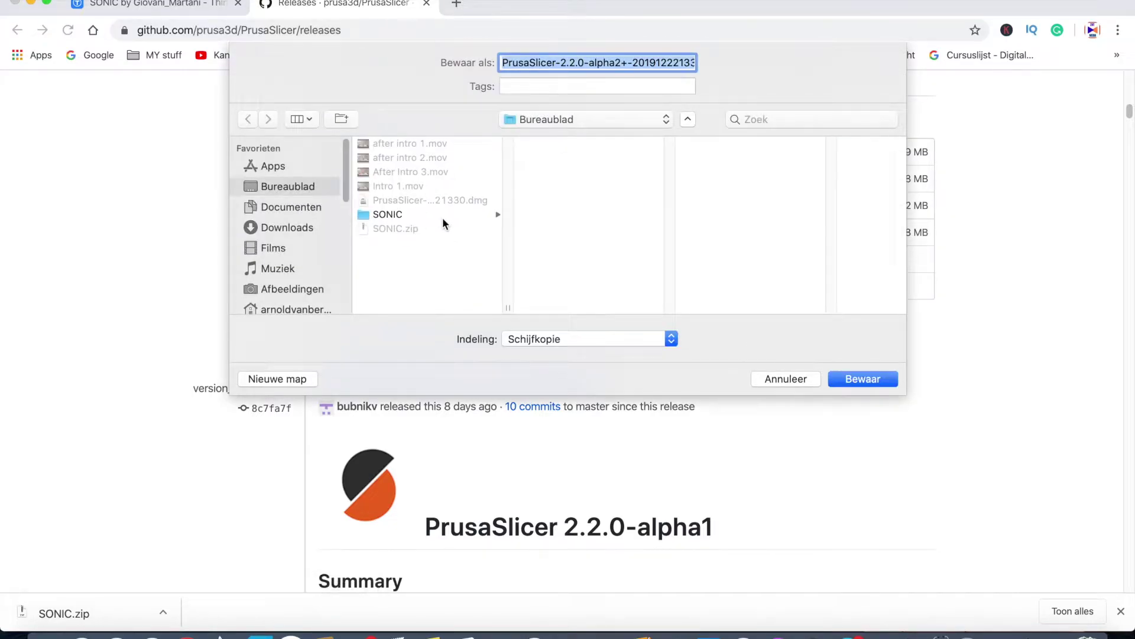
click(844, 382)
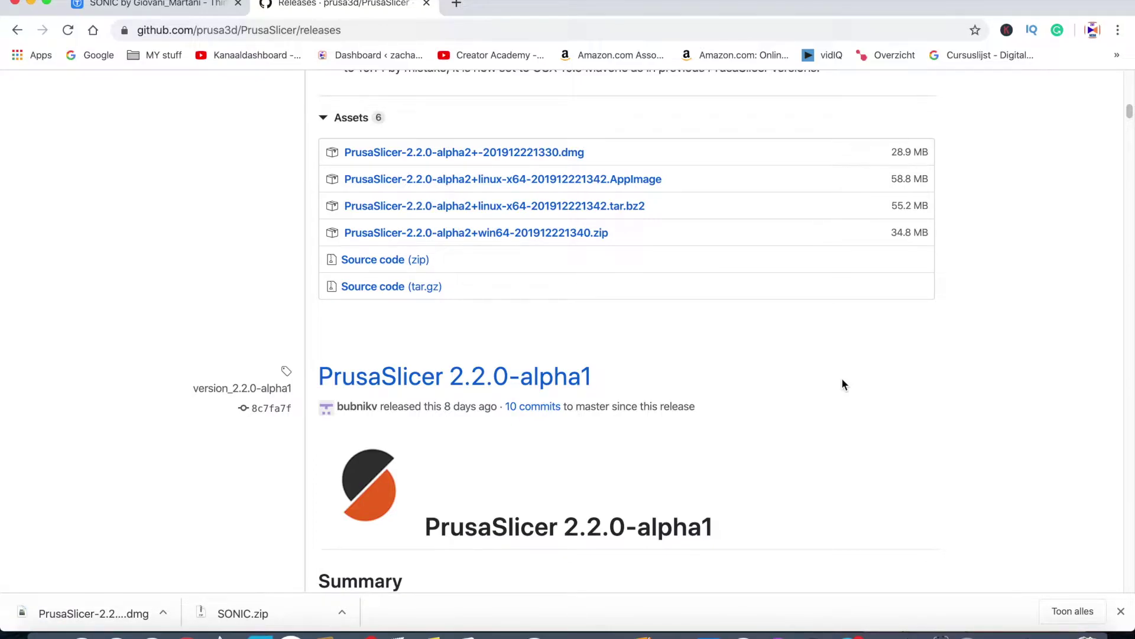
click(163, 611)
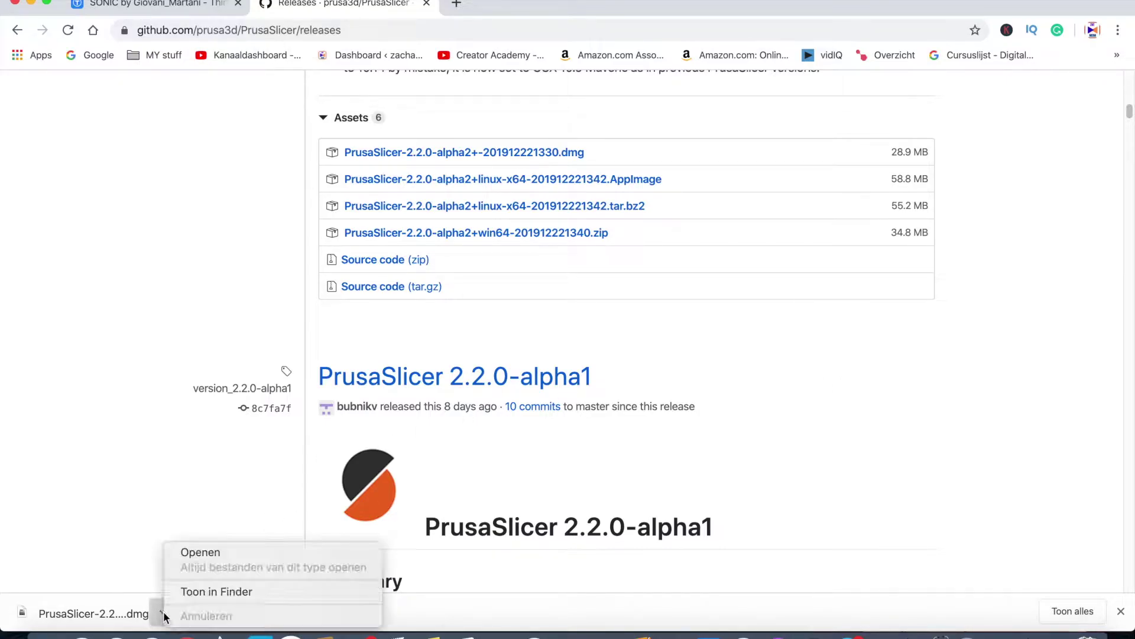
click(199, 553)
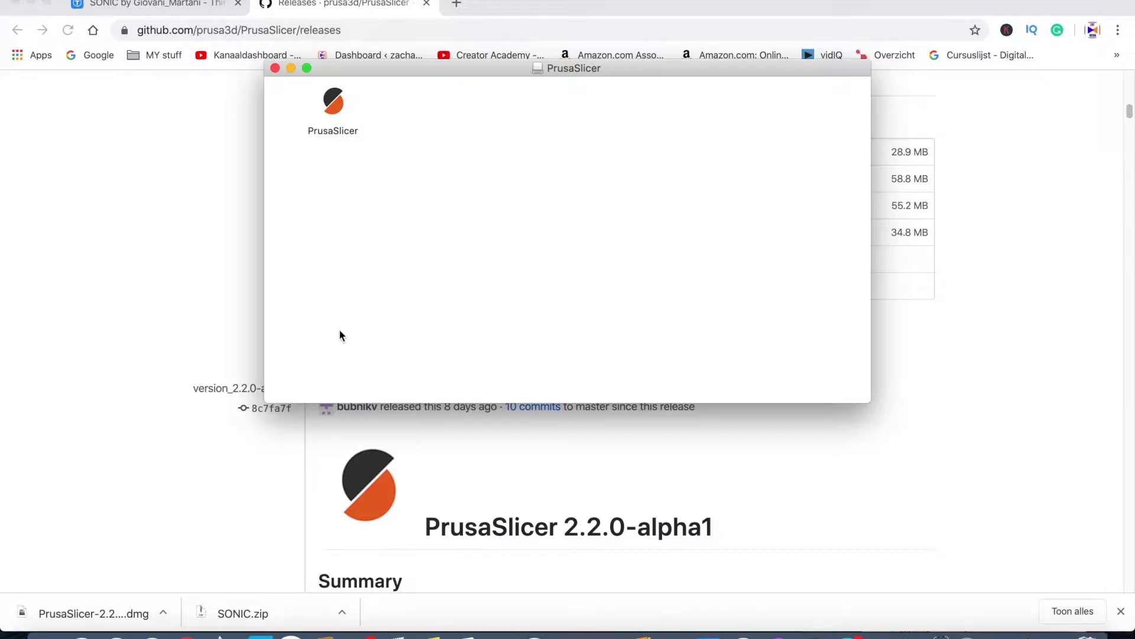
- Launch PrusaSlicer from the disk image, approving the downloaded-app security warning
double_click(334, 104)
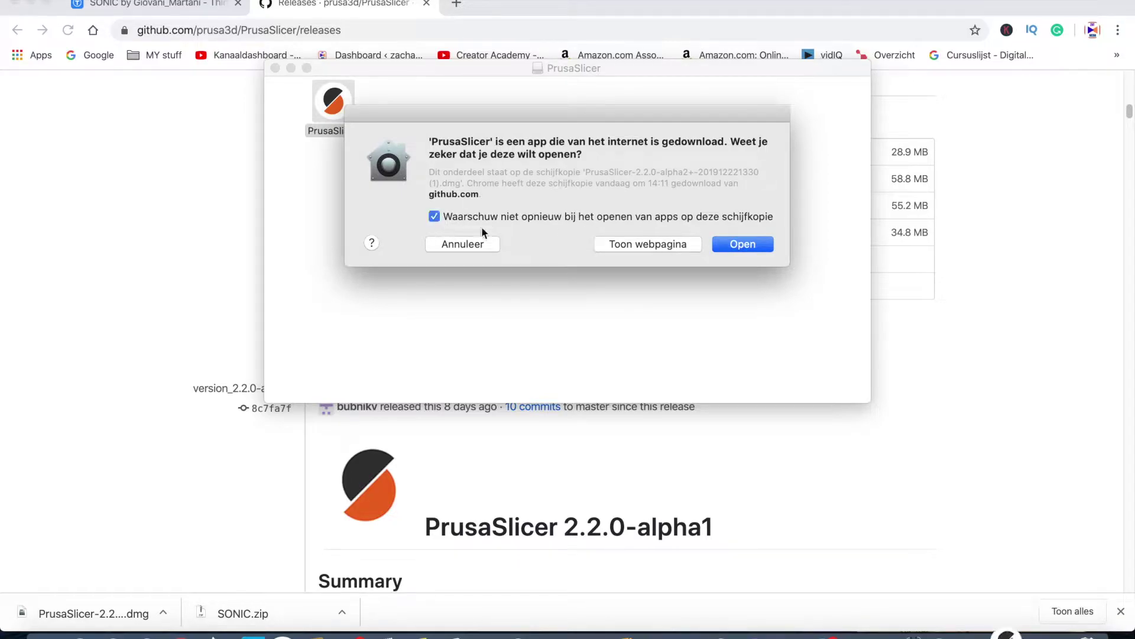
click(744, 244)
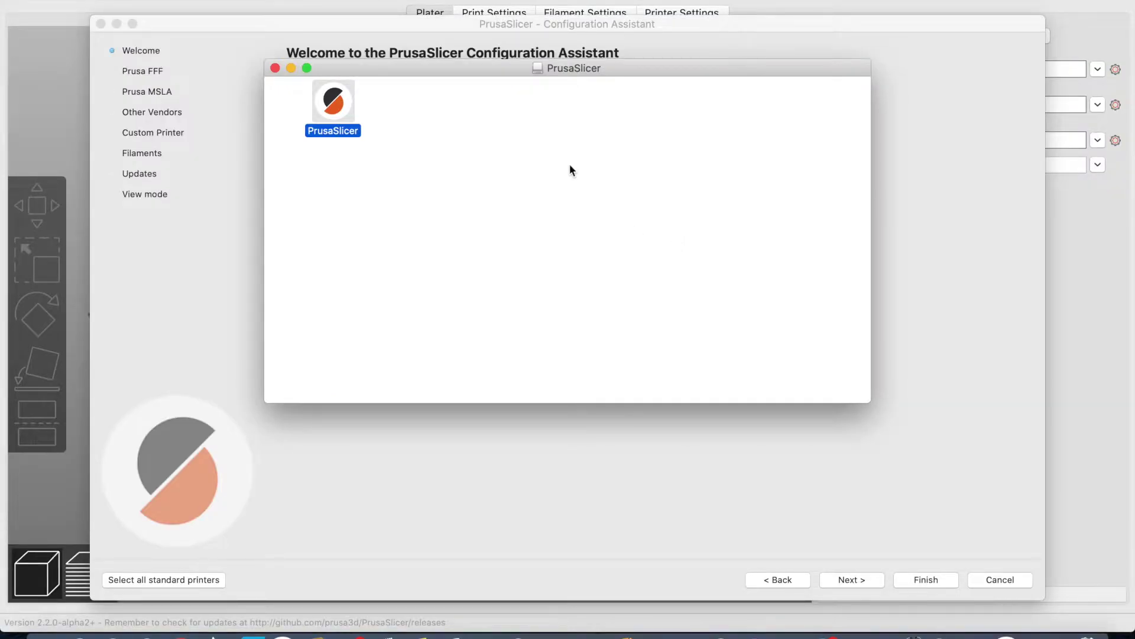
click(433, 25)
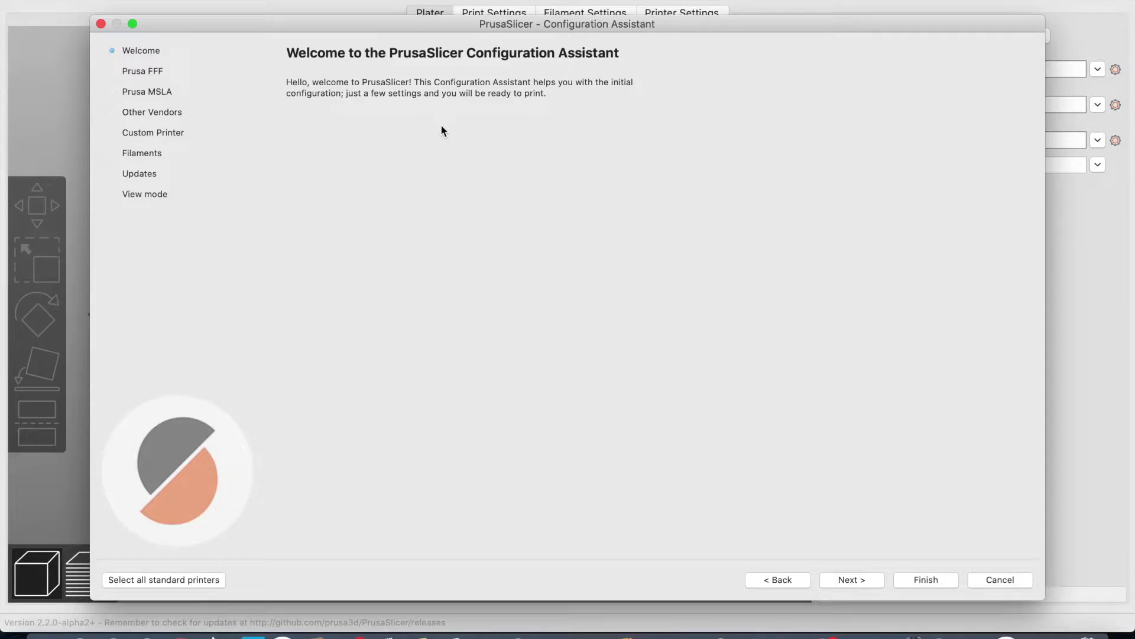
- Advance the assistant past Welcome, Prusa FFF and Prusa MSLA pages to Other Vendors
click(852, 577)
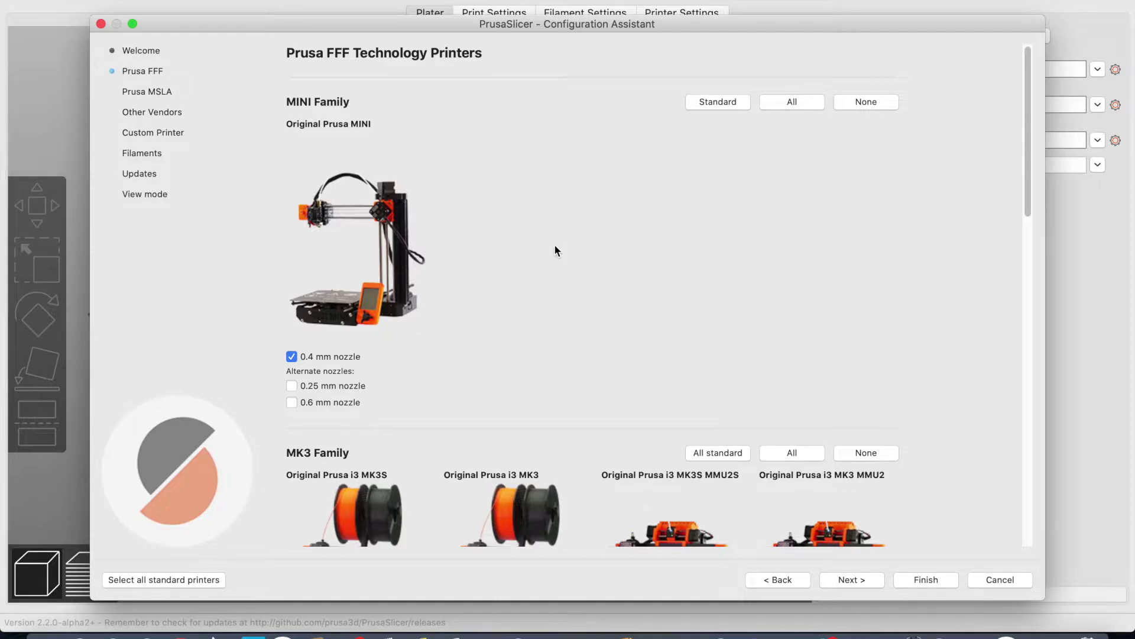
scroll(555, 248, down, 5)
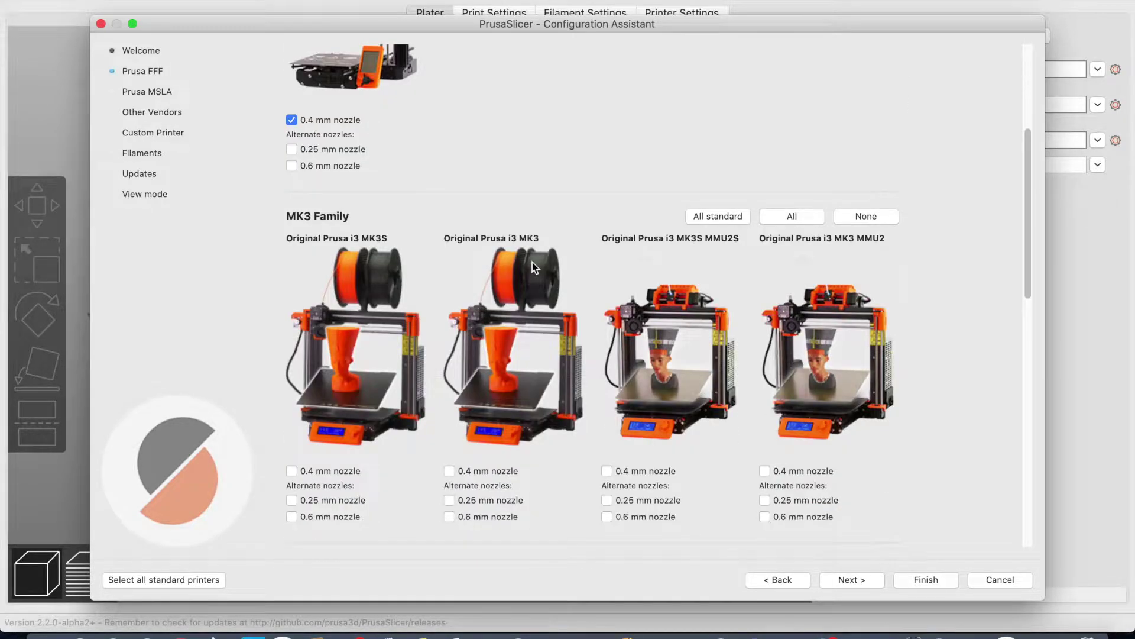
scroll(533, 266, down, 12)
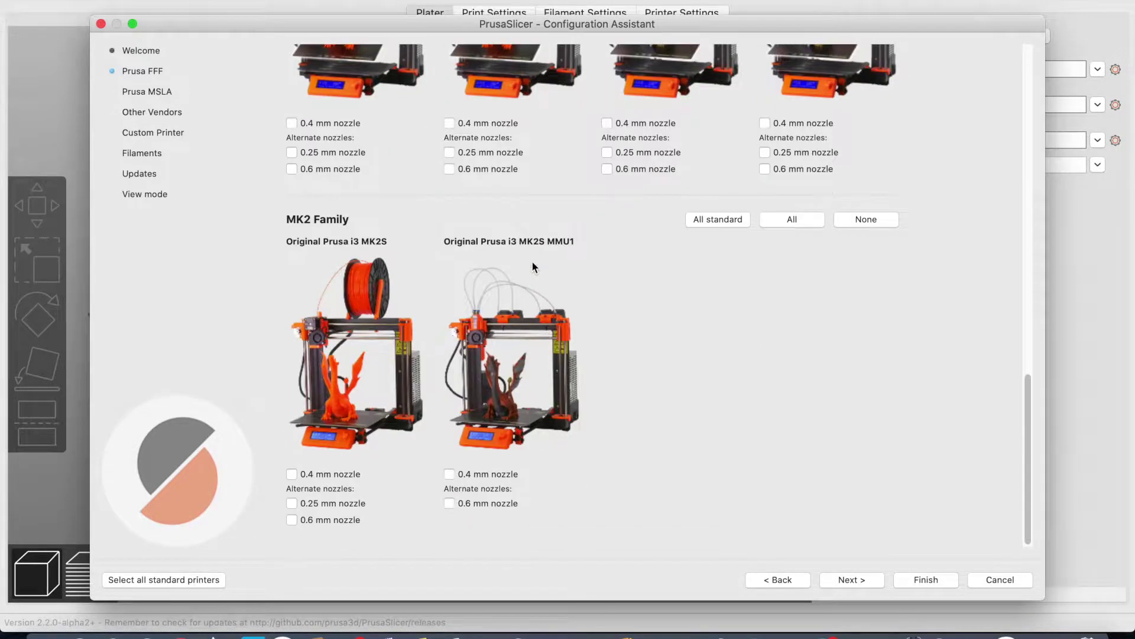
click(165, 92)
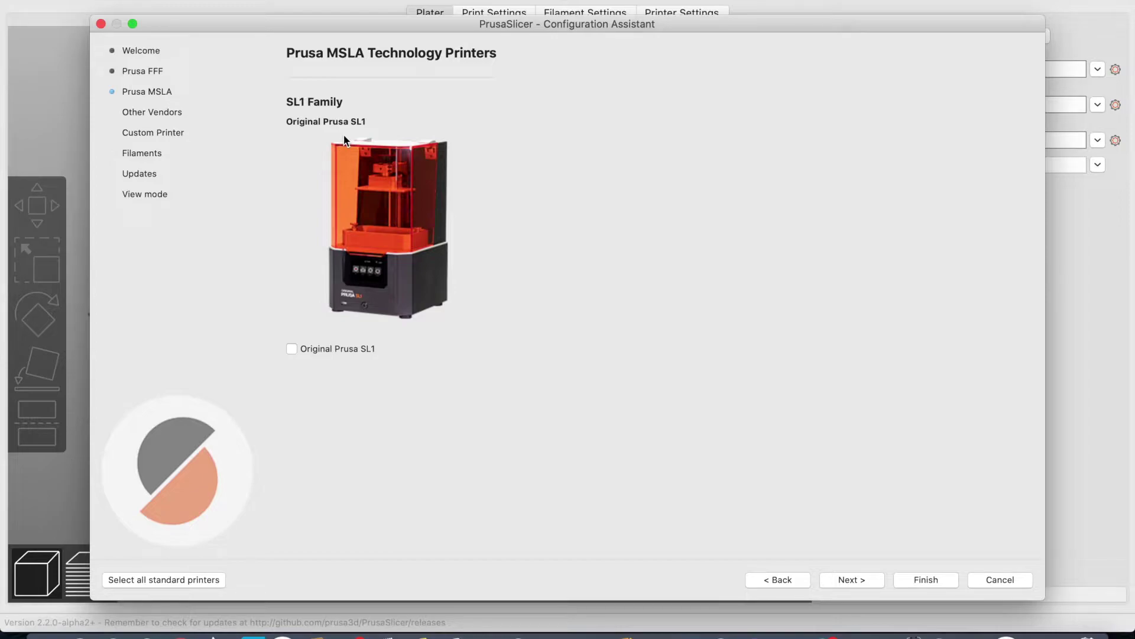
click(157, 113)
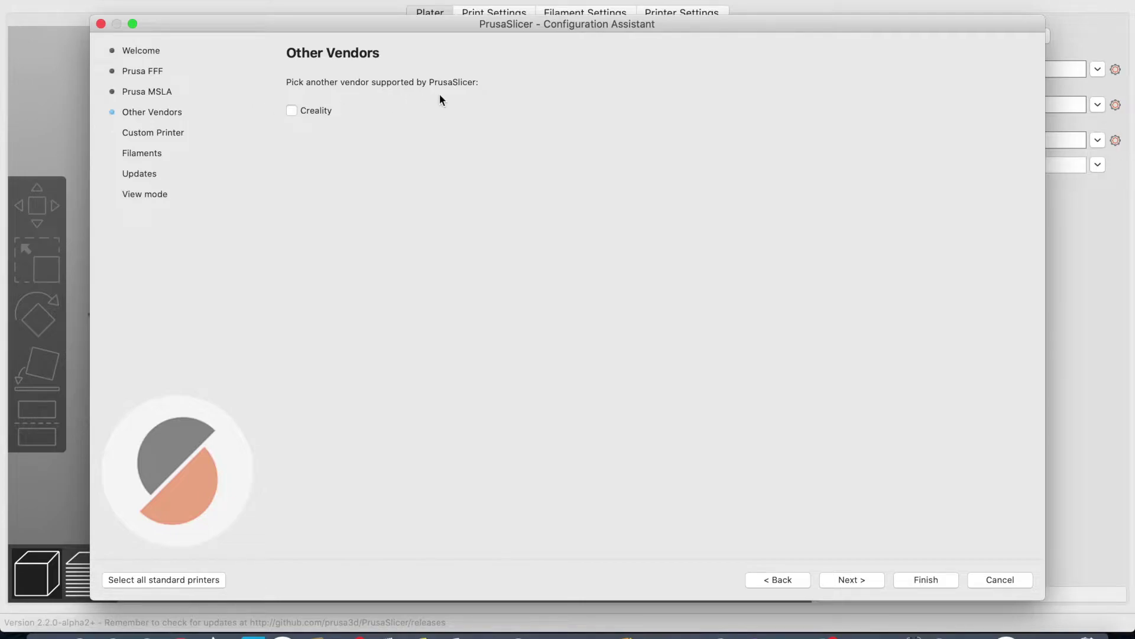
- Enable Creality, select the Ender-3 0.4 mm nozzle profile, and continue to filaments
click(292, 112)
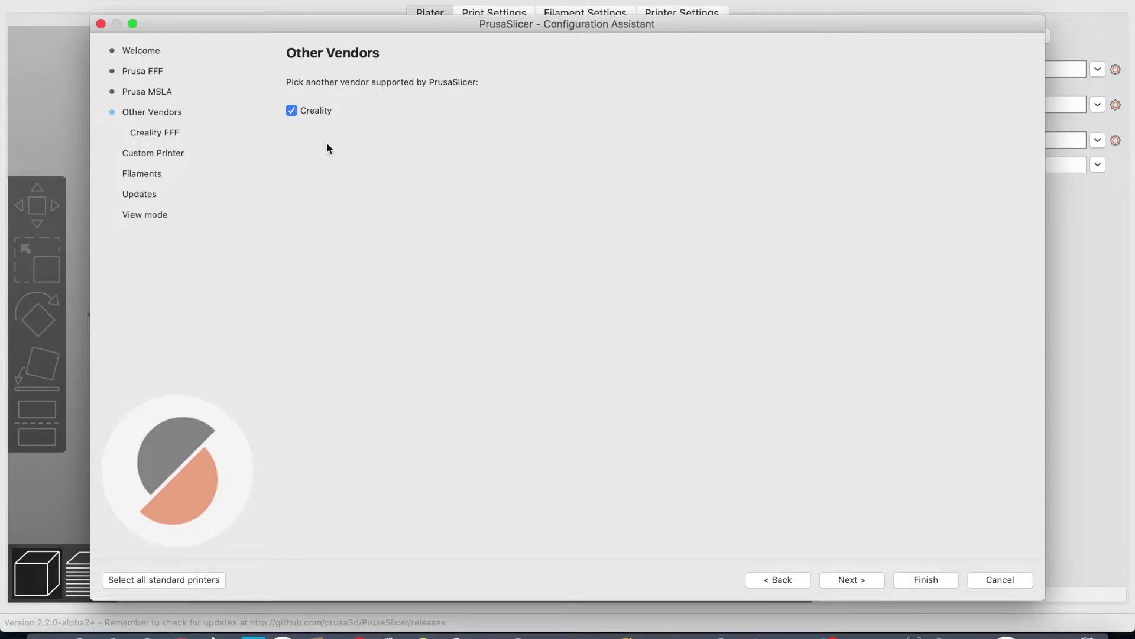
click(147, 132)
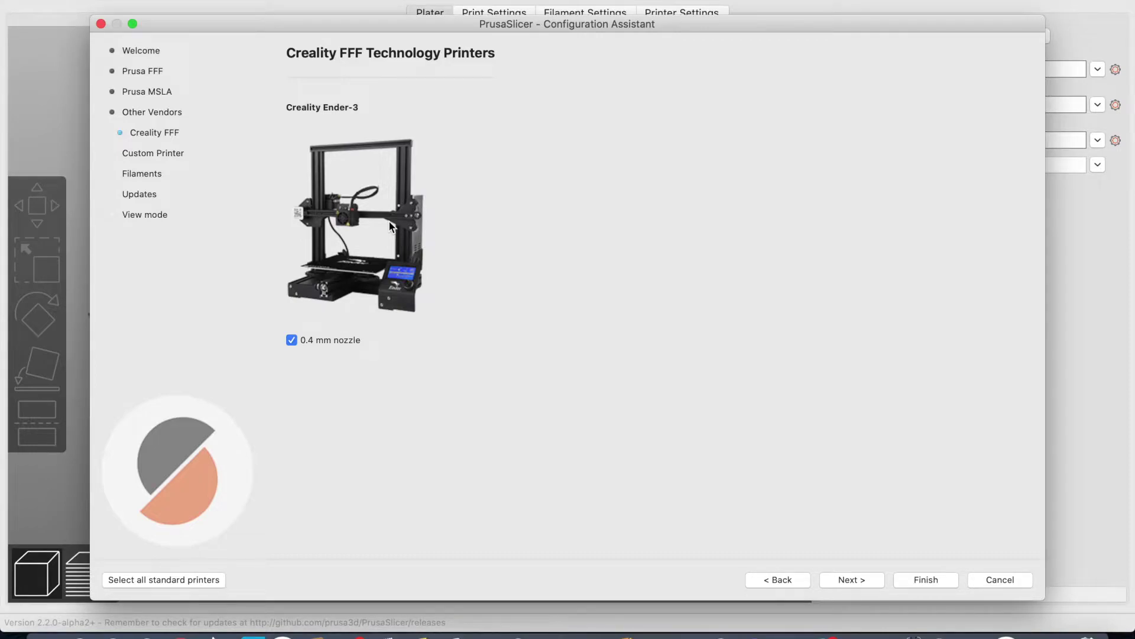
click(852, 579)
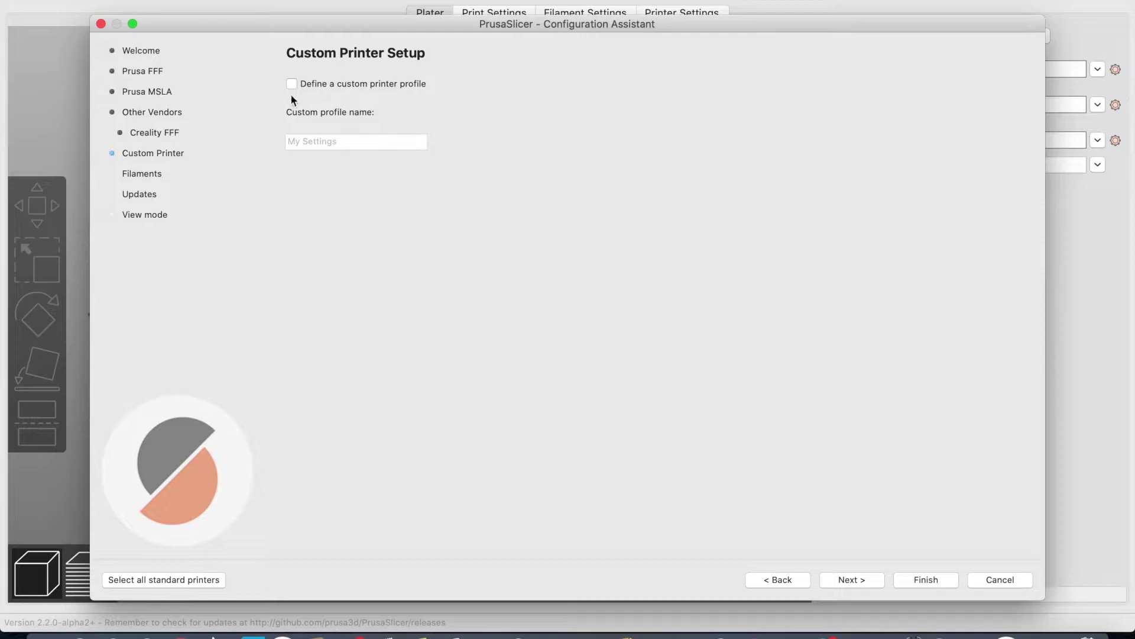
click(859, 583)
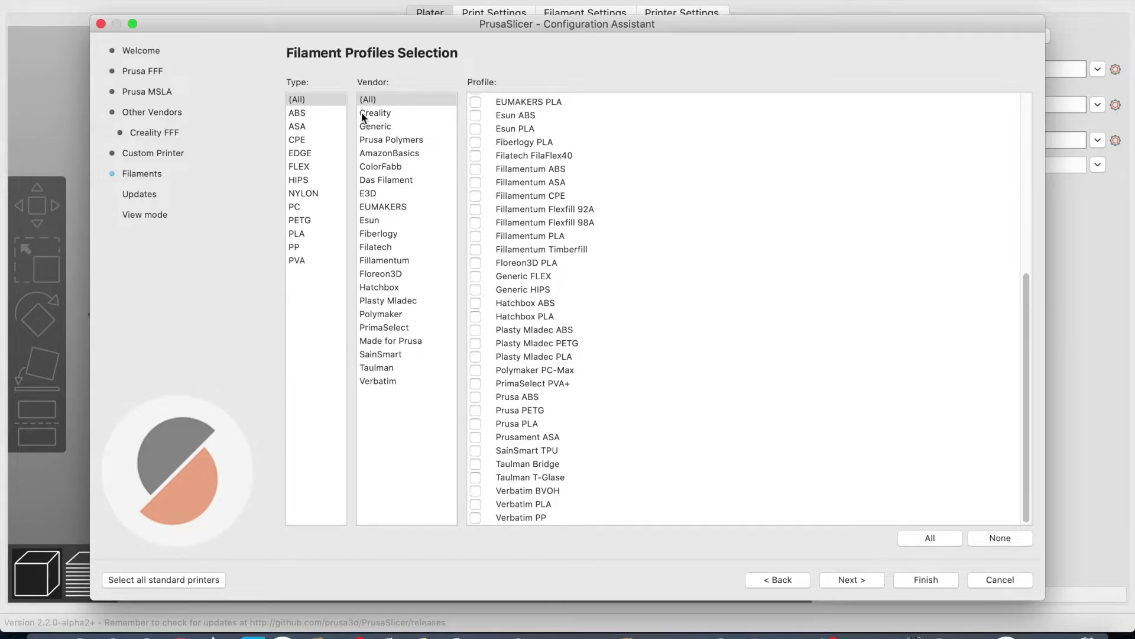
- Browse the filament types (ABS, ASA, CPE, NYLON, PETG) and settle on PLA
click(302, 115)
click(303, 126)
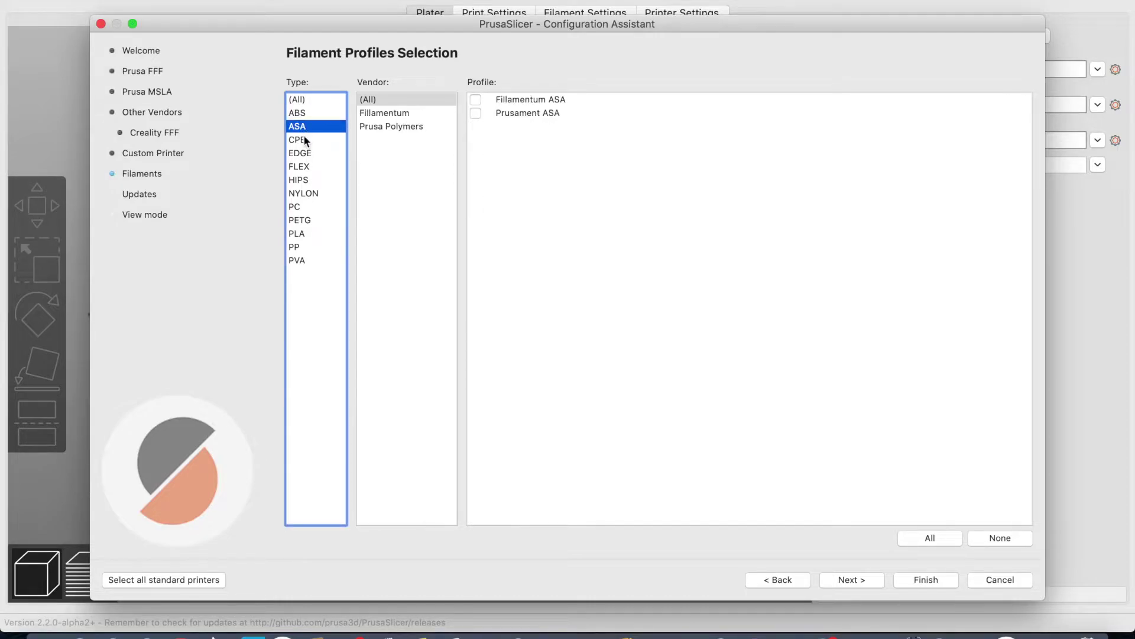
click(304, 139)
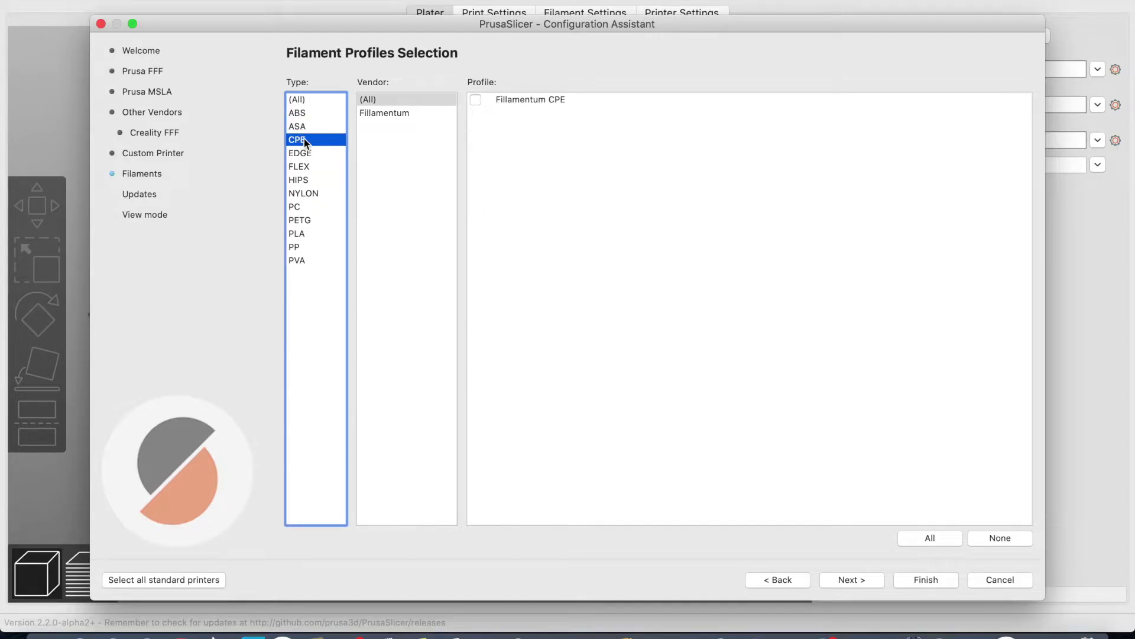
click(304, 198)
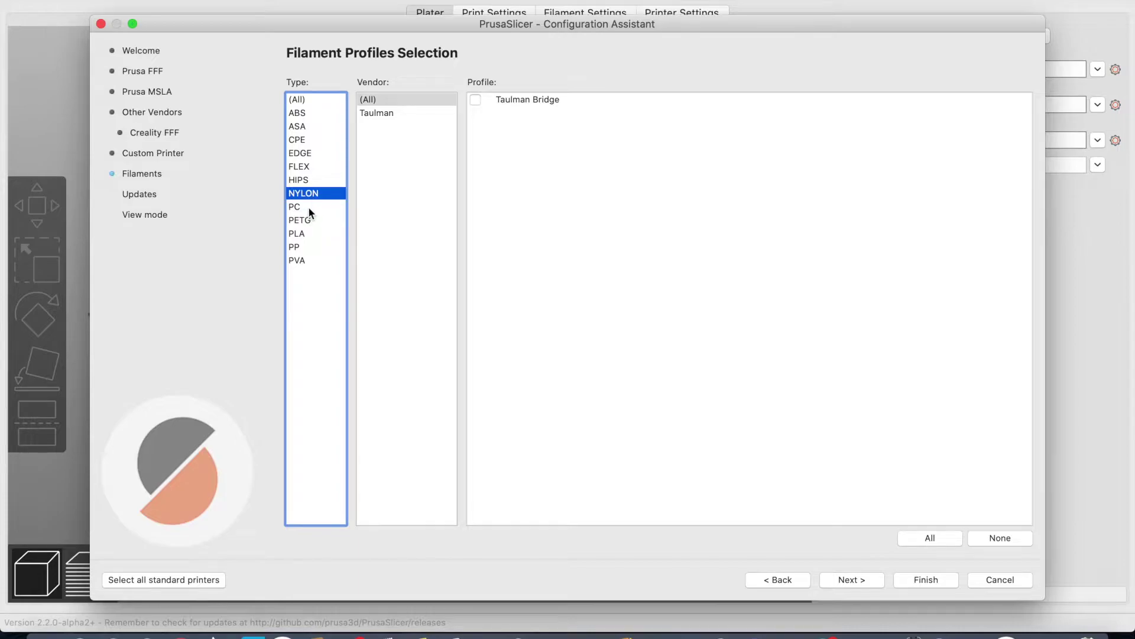
click(308, 219)
click(308, 234)
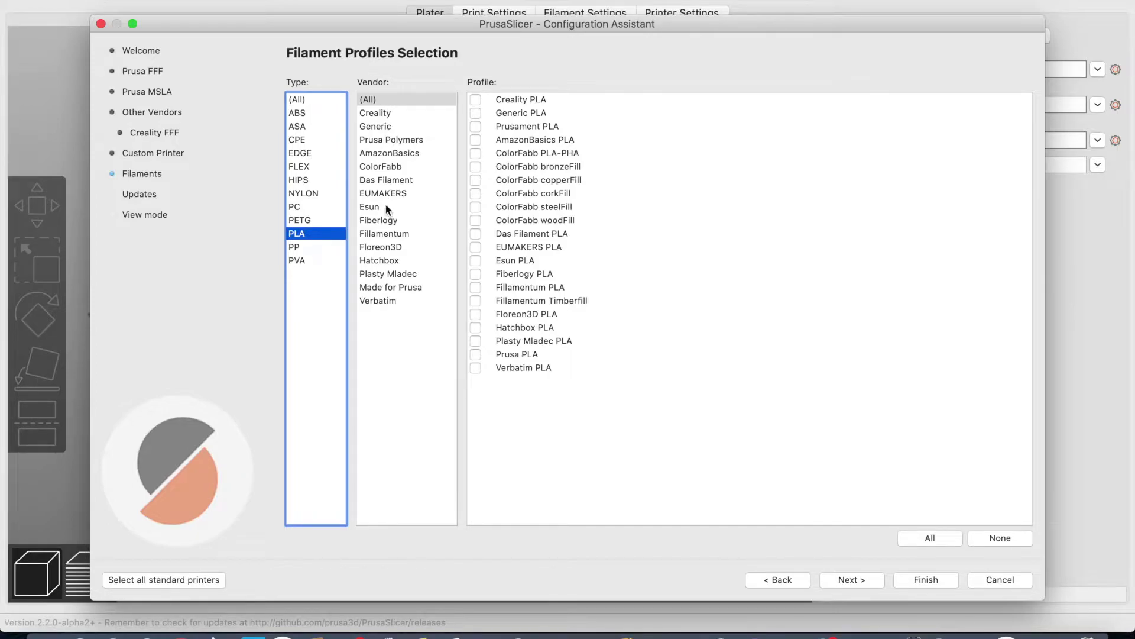
- Browse PLA vendors: Creality, Generic, Prusa Polymers, AmazonBasics, Hatchbox, Made for Prusa, Verbatim
click(379, 114)
click(378, 127)
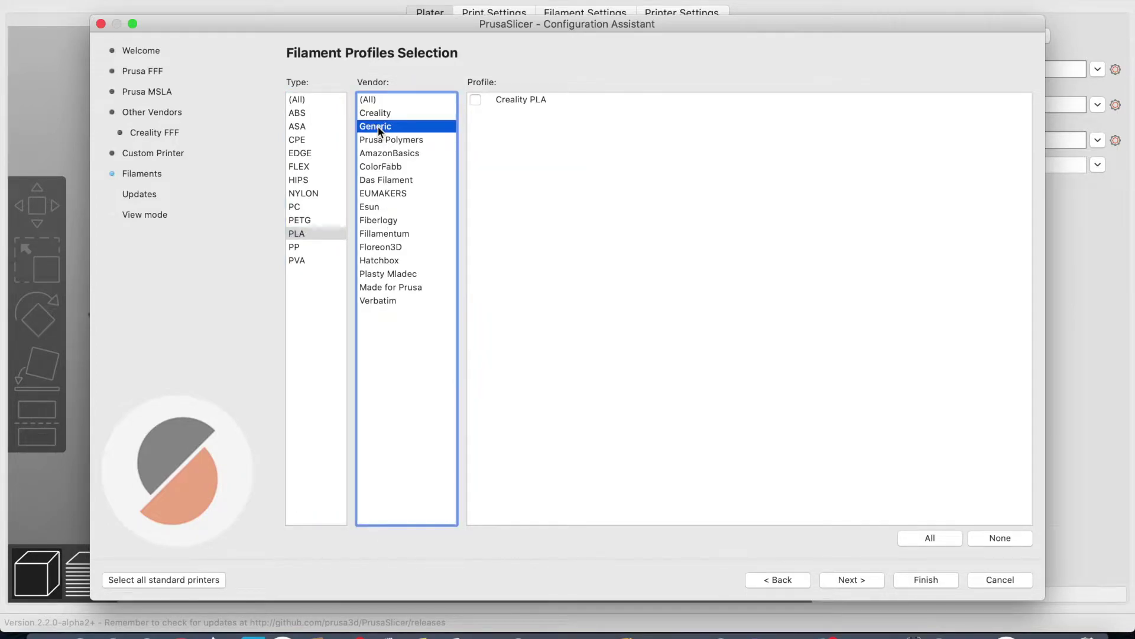
click(382, 140)
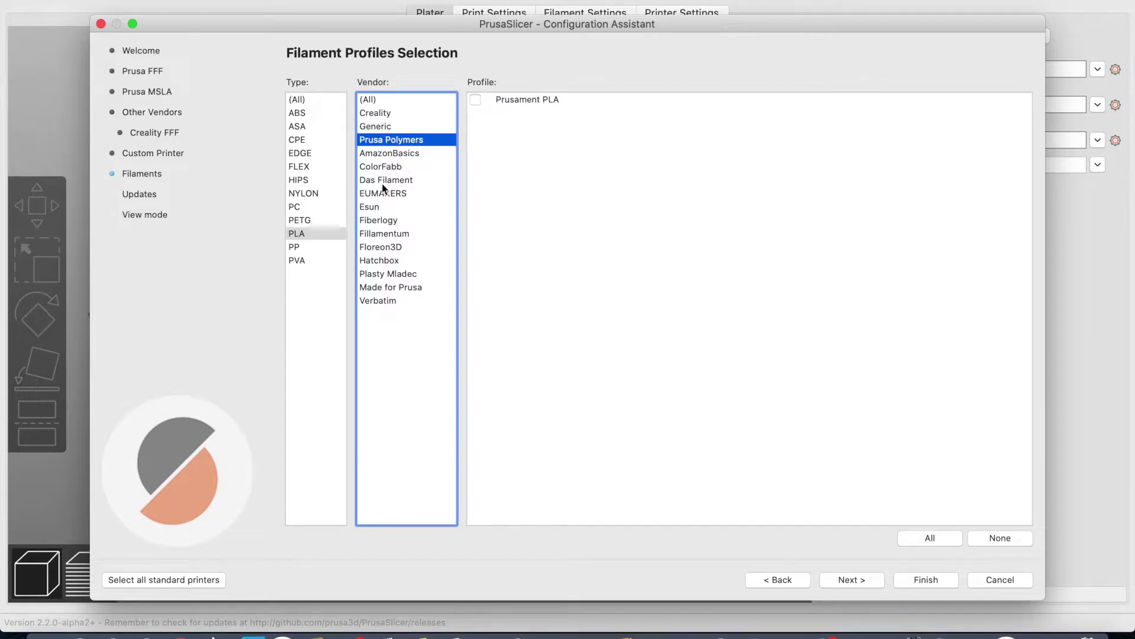
click(380, 155)
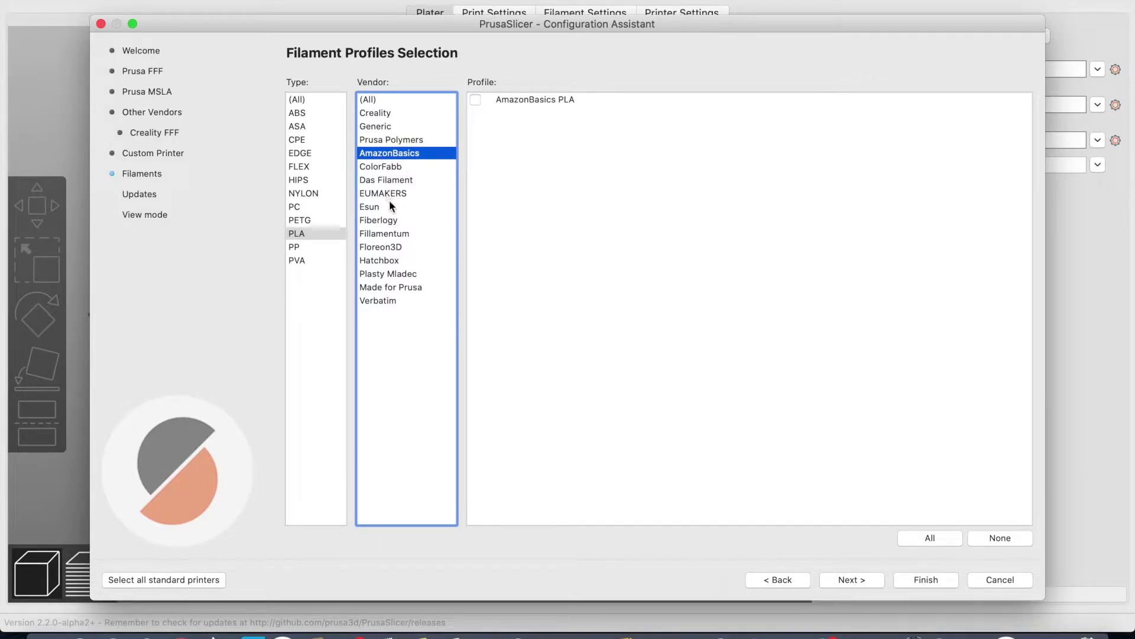
click(391, 262)
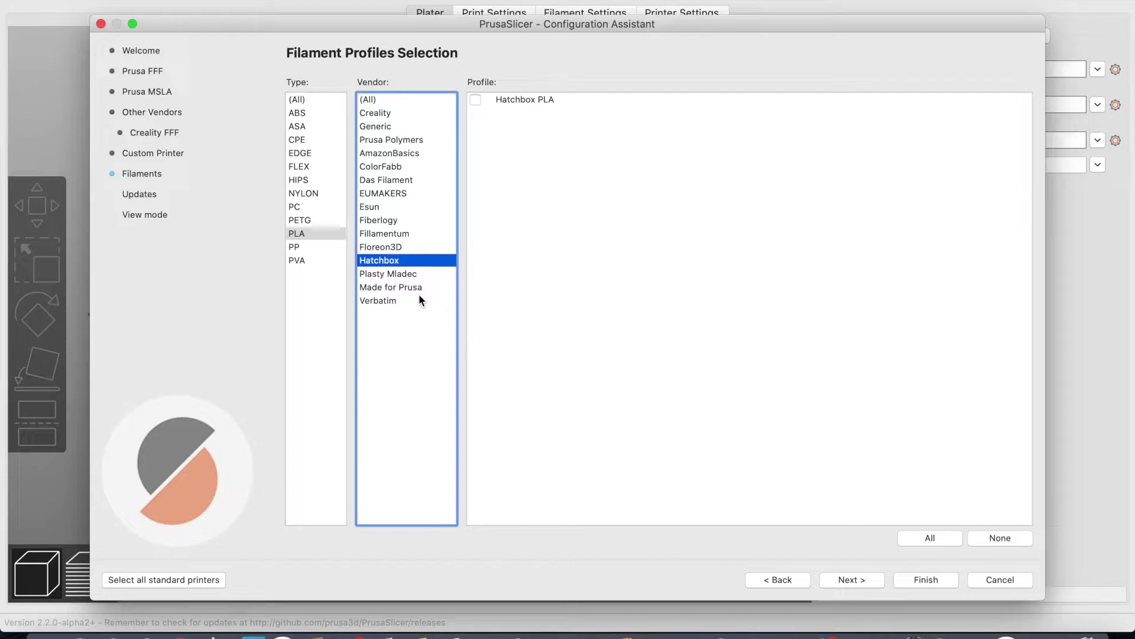
click(396, 288)
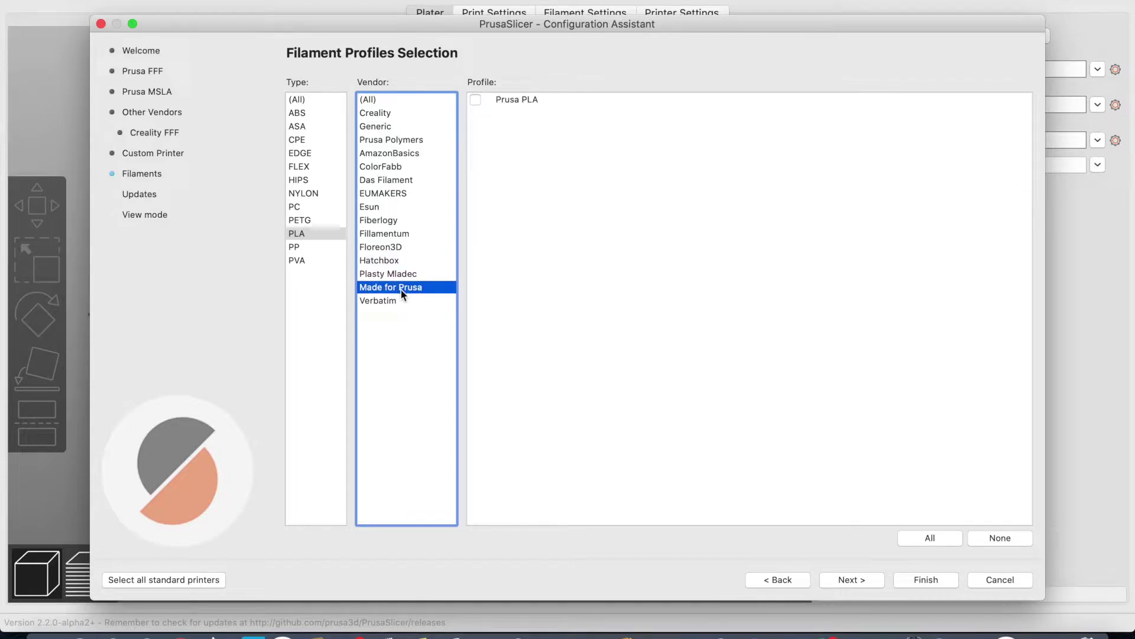
click(401, 299)
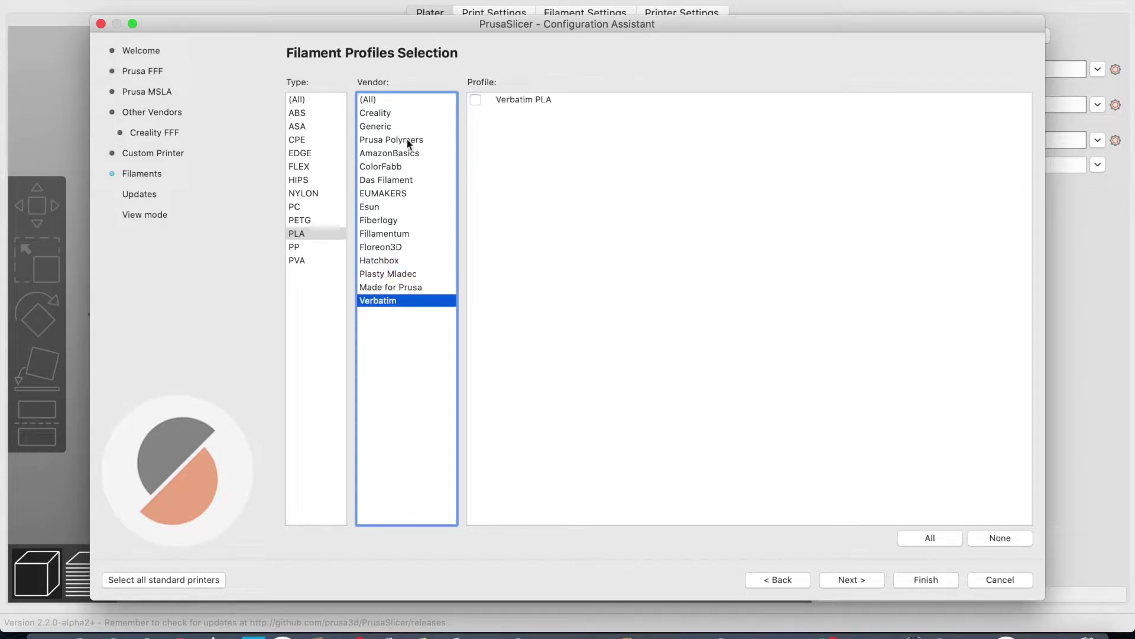
- Tick the Generic PLA filament profile and continue to Automatic updates
click(376, 132)
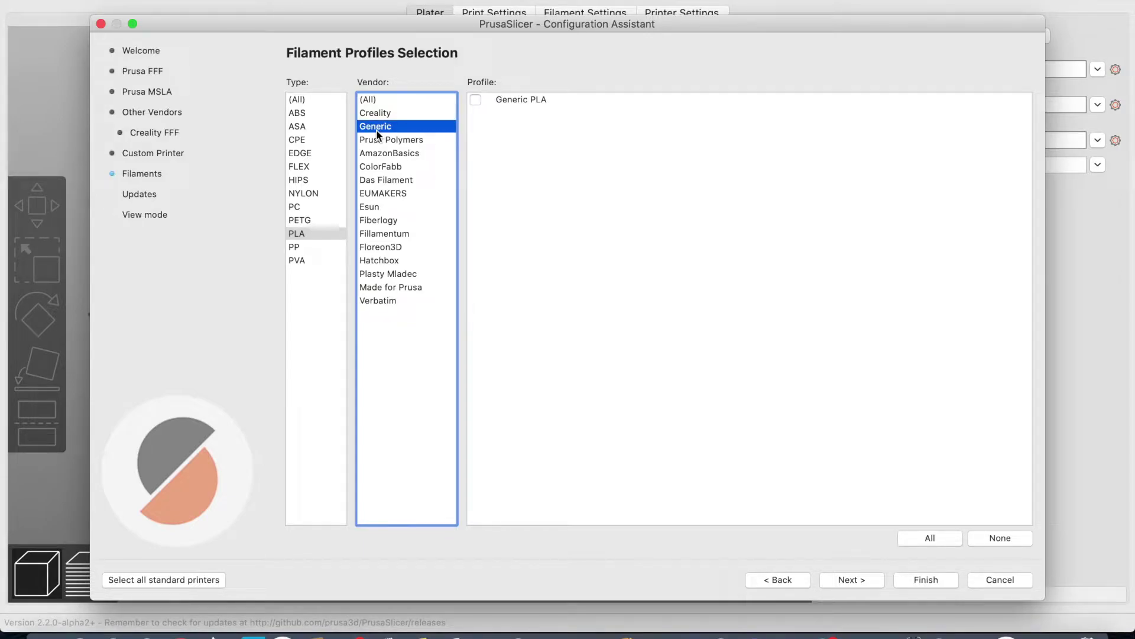
click(475, 99)
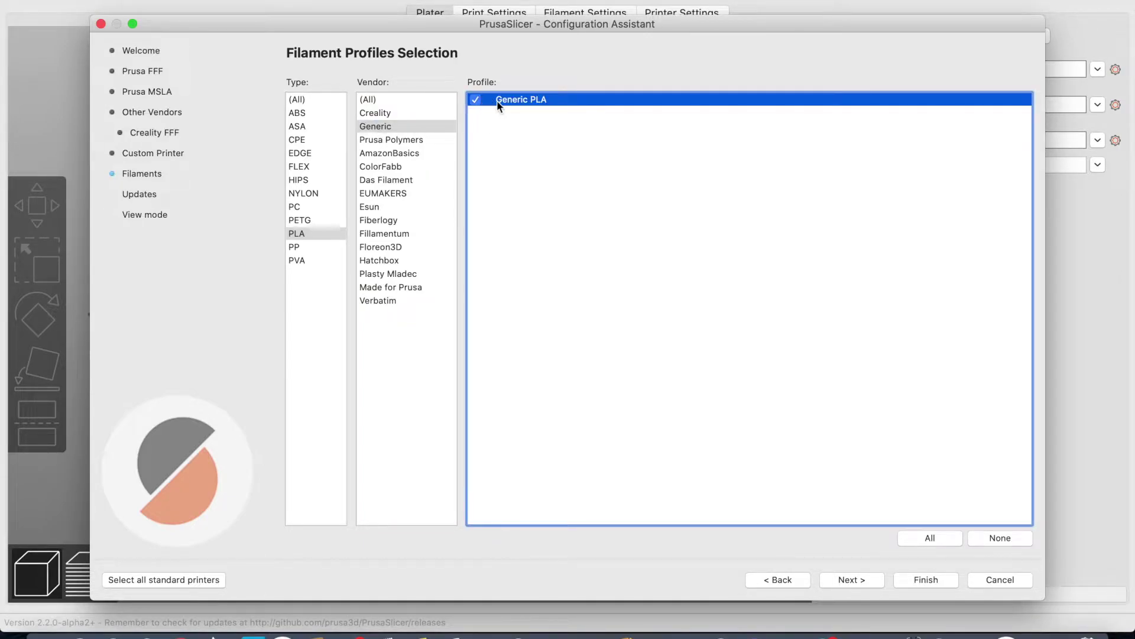
click(857, 580)
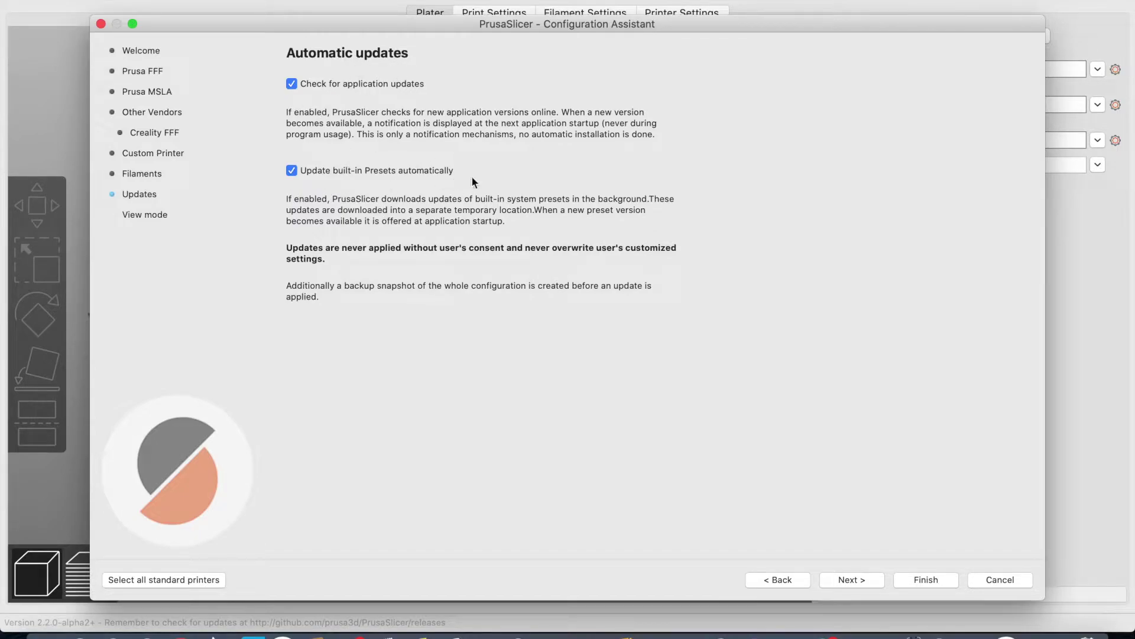
- Toggle the application update check, choose Advanced view mode, and finish the assistant
click(291, 82)
click(851, 579)
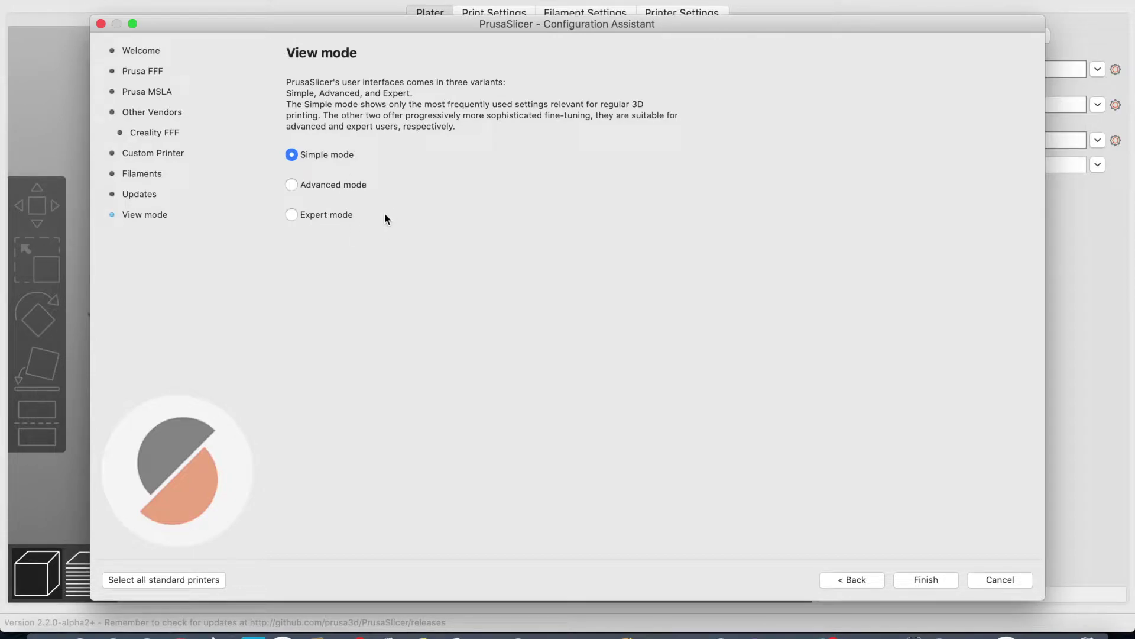
click(292, 186)
click(931, 580)
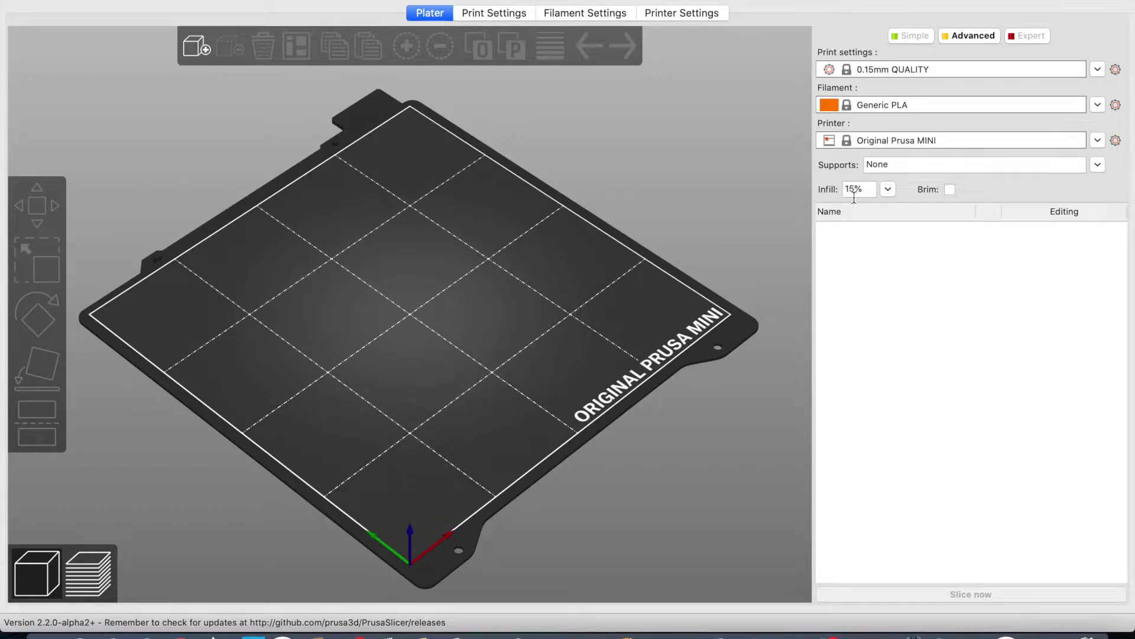
- Switch the printer preset to Creality ENDER-3 in the sidebar
click(920, 145)
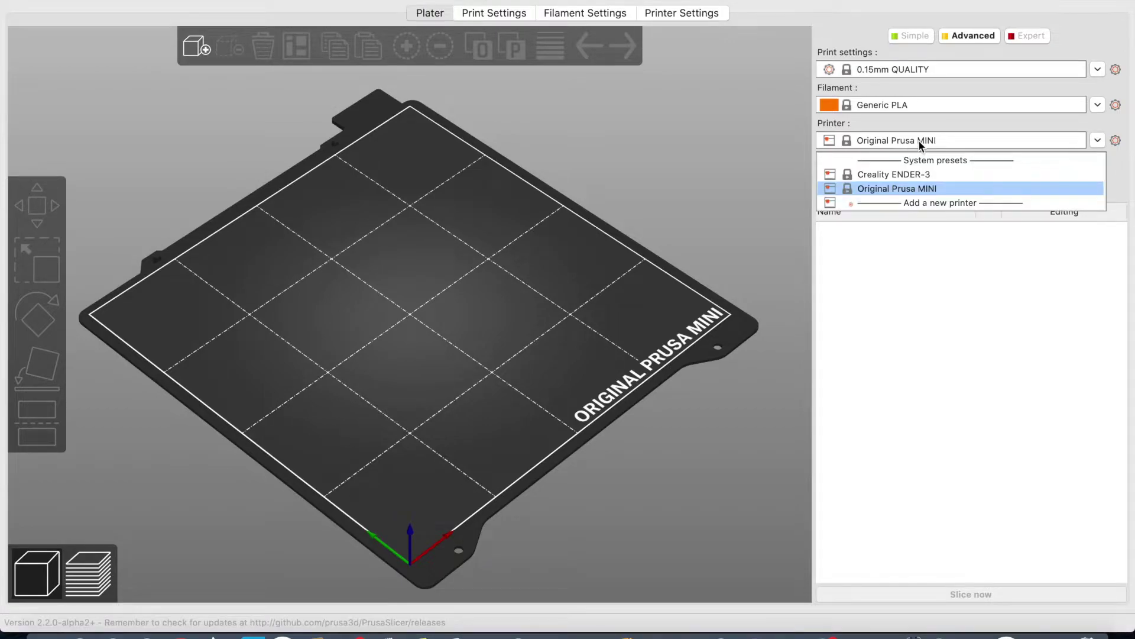
click(896, 174)
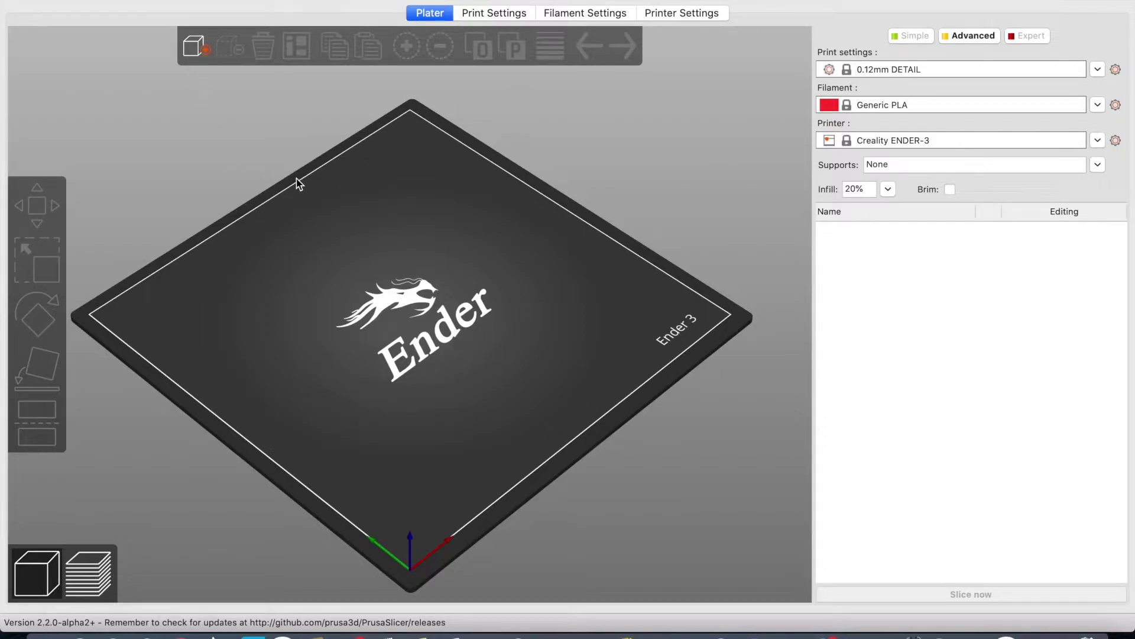
key(super+i)
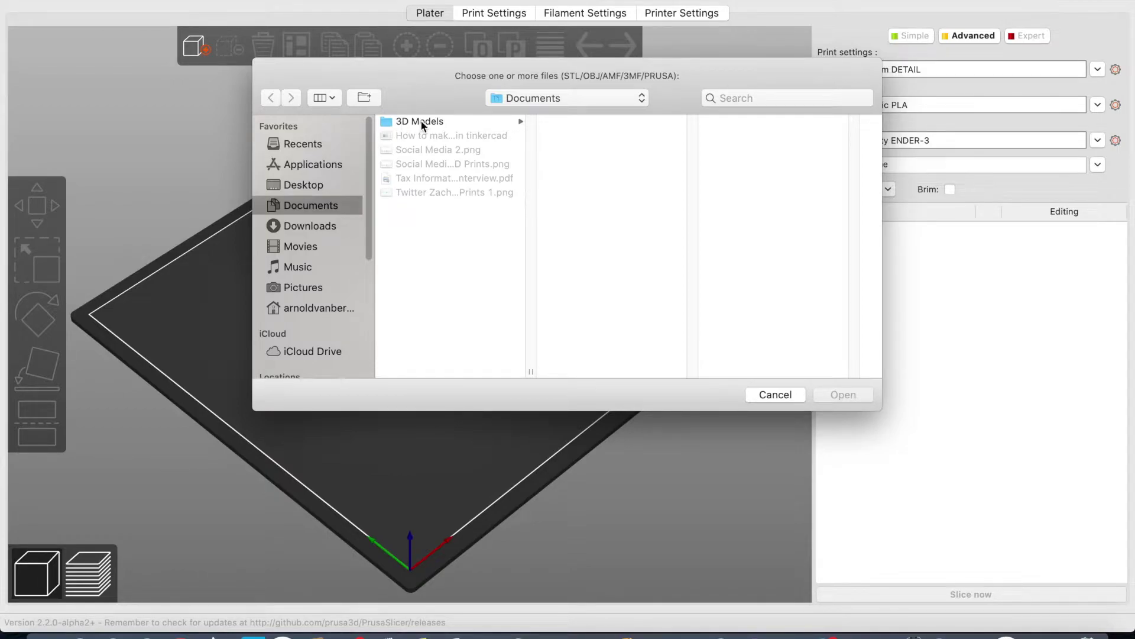
- Import SANICFULLBODY…_FIXED.stl from Desktop > SONIC > files onto the plater
click(302, 184)
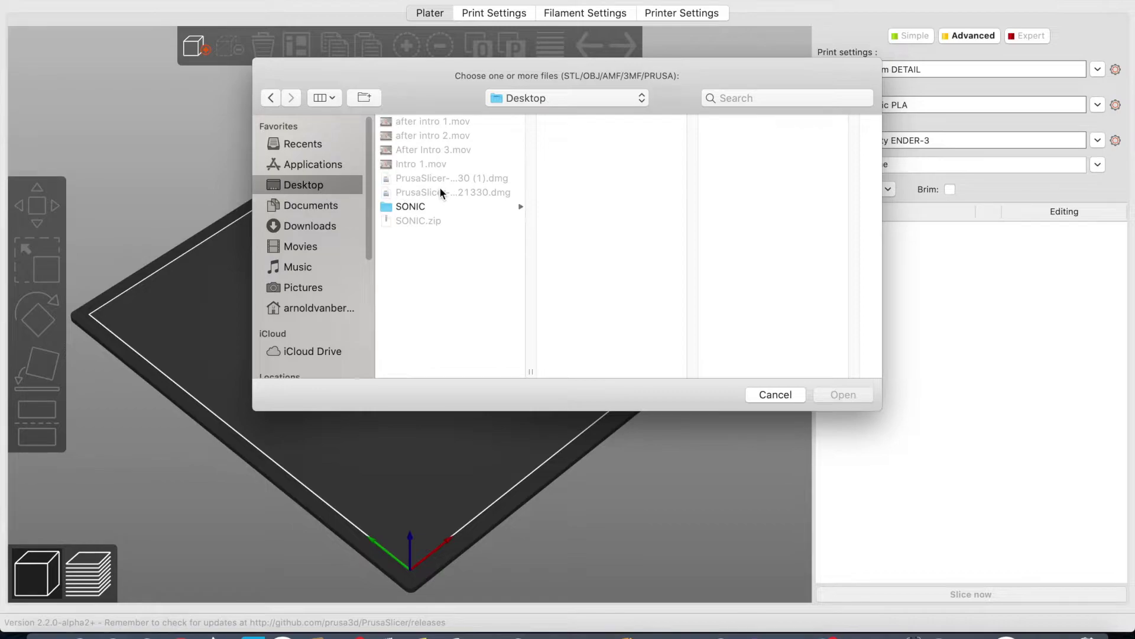
click(420, 204)
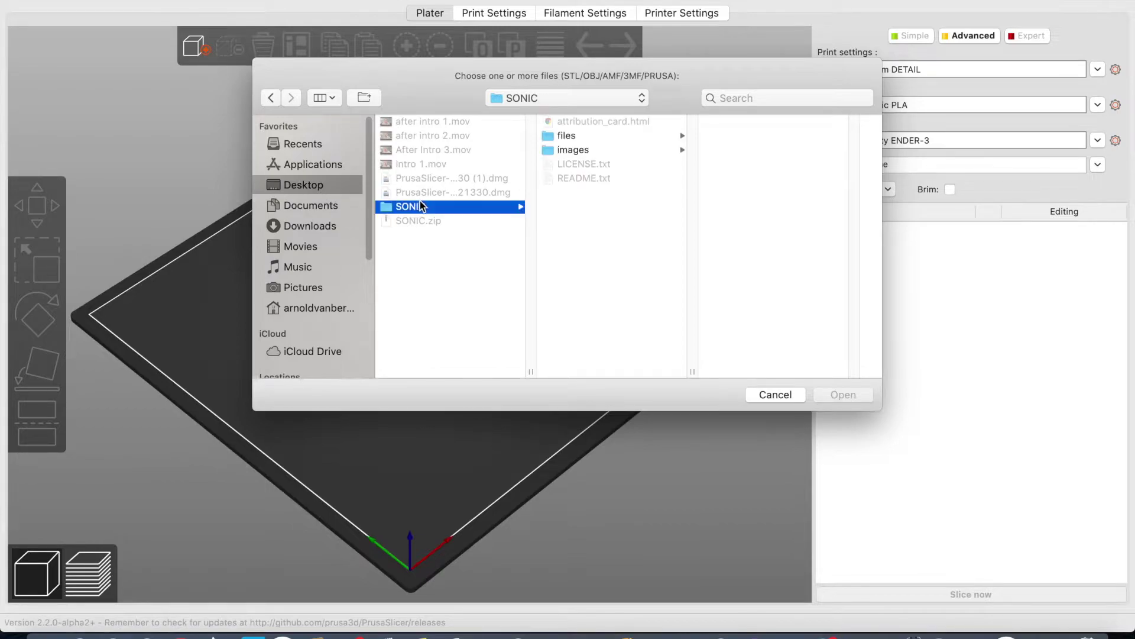
click(569, 137)
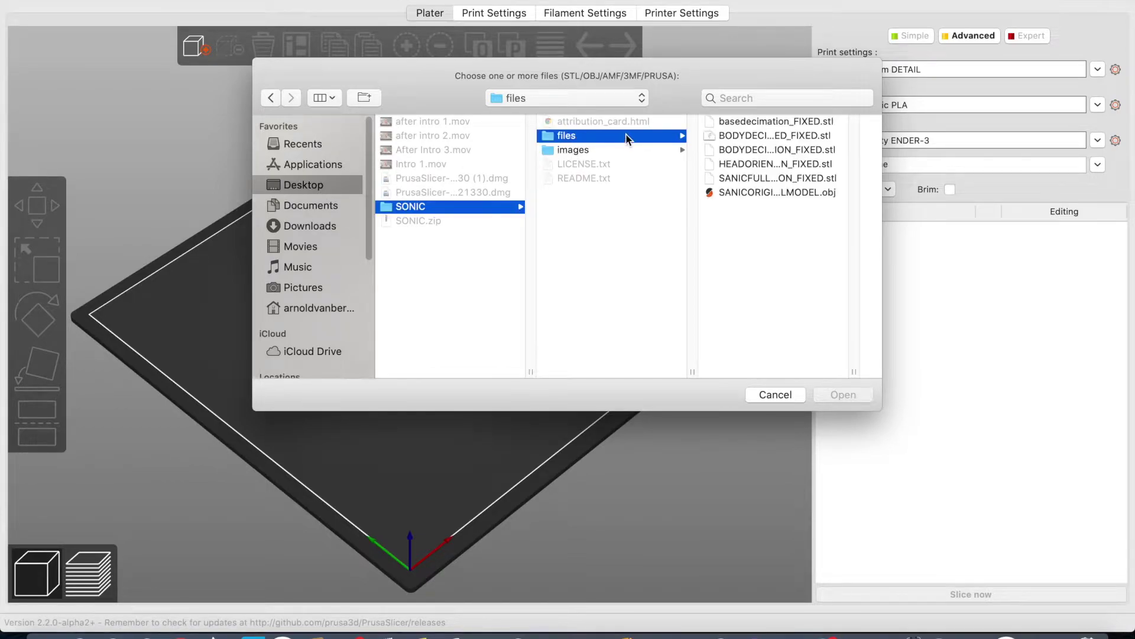
click(749, 123)
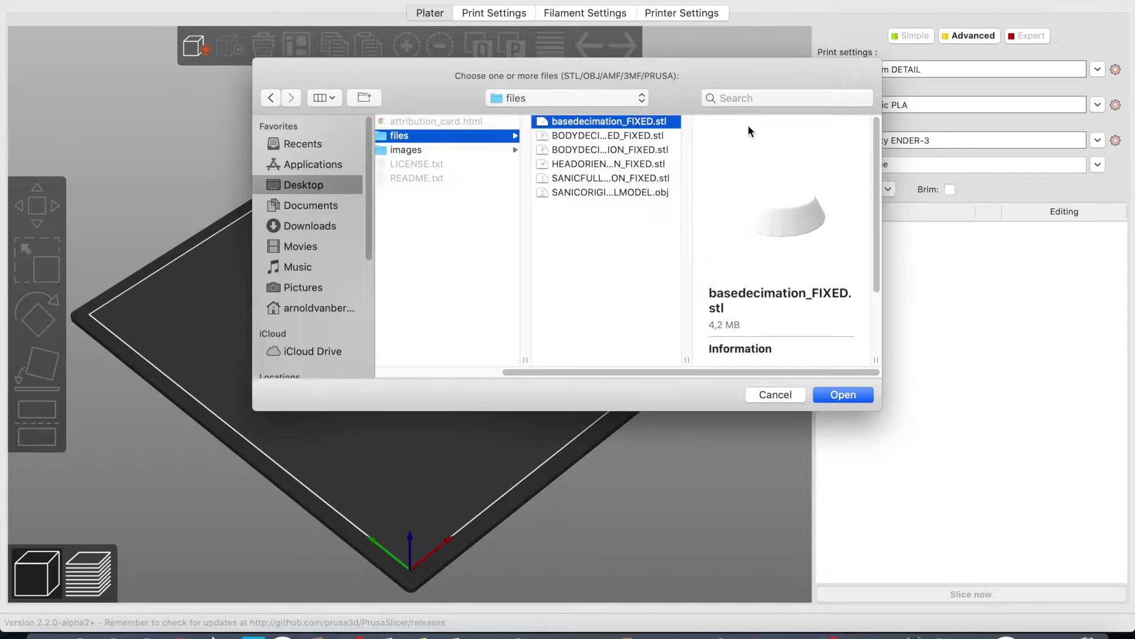
click(594, 137)
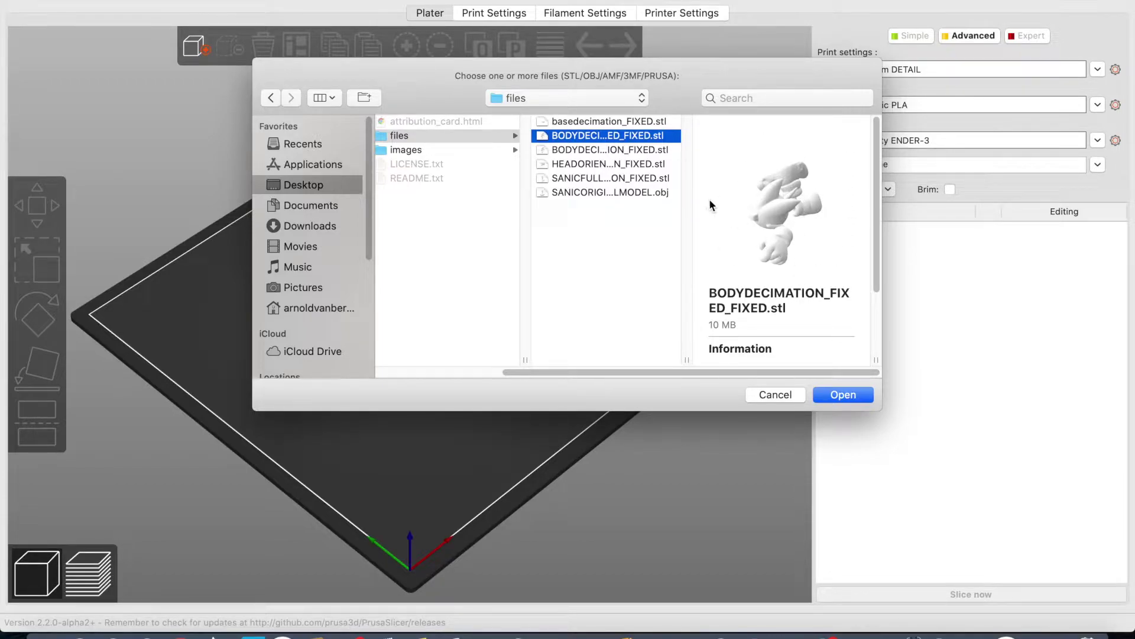
click(615, 150)
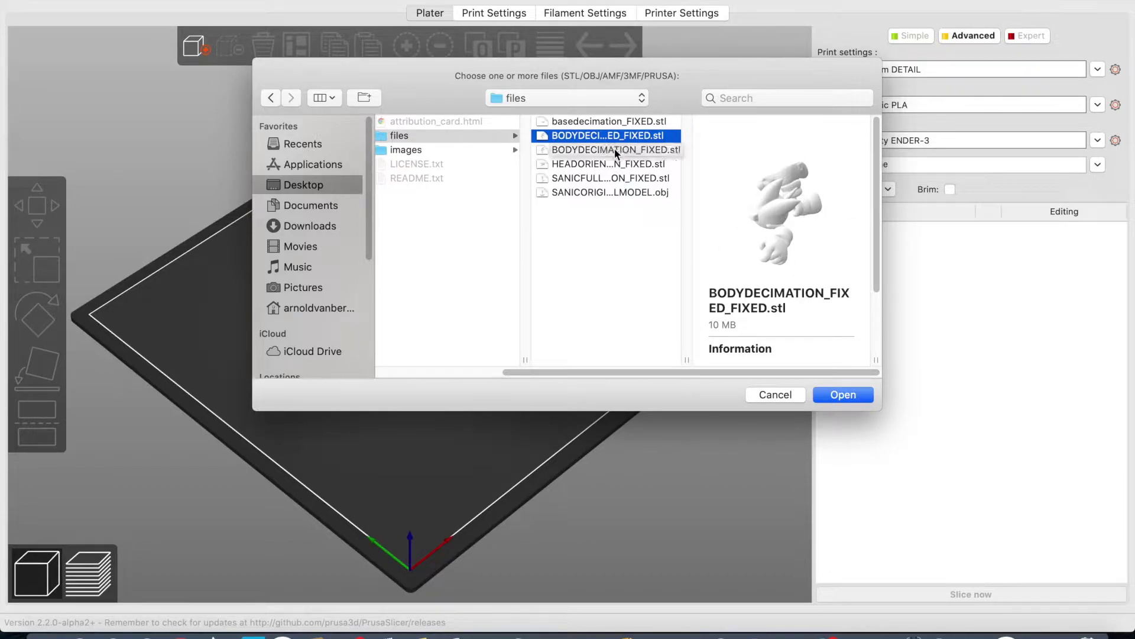
click(613, 165)
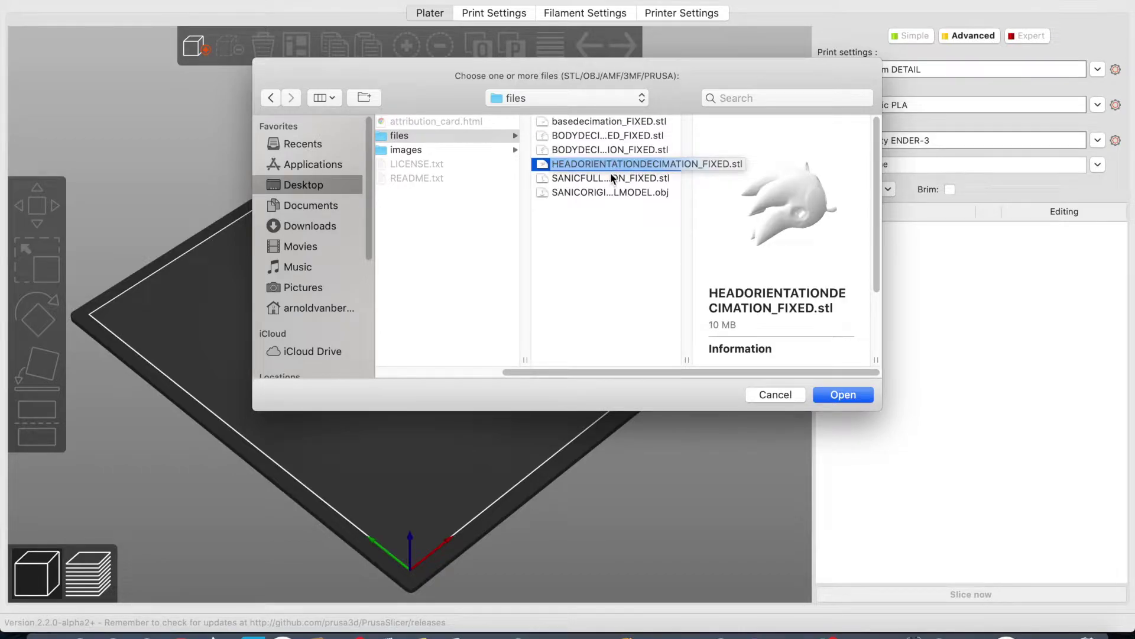
click(609, 177)
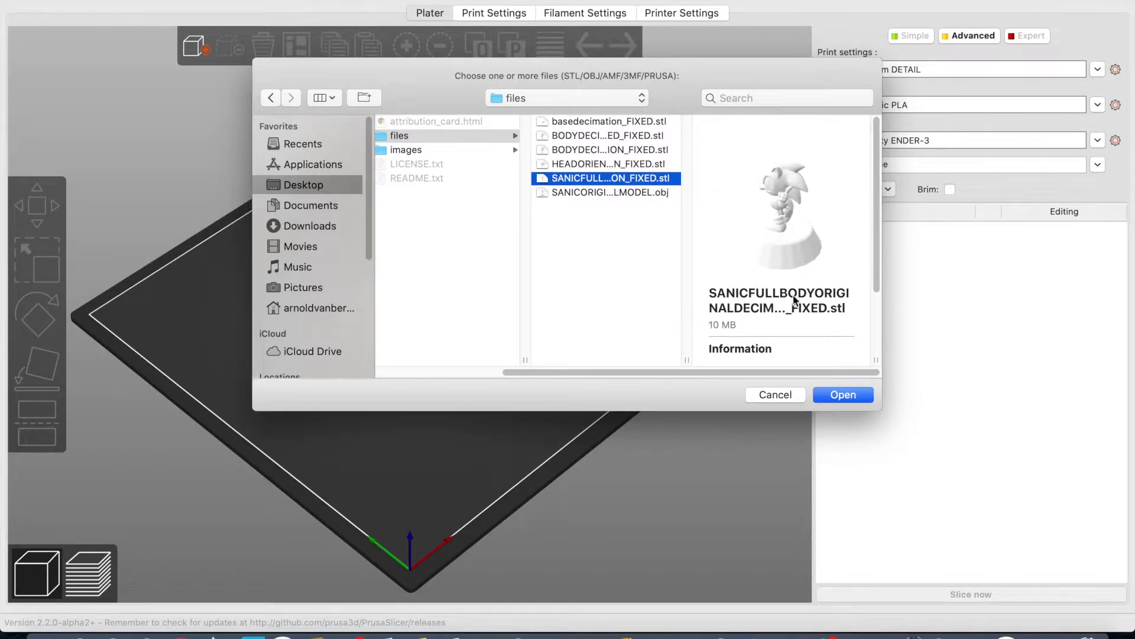
click(856, 396)
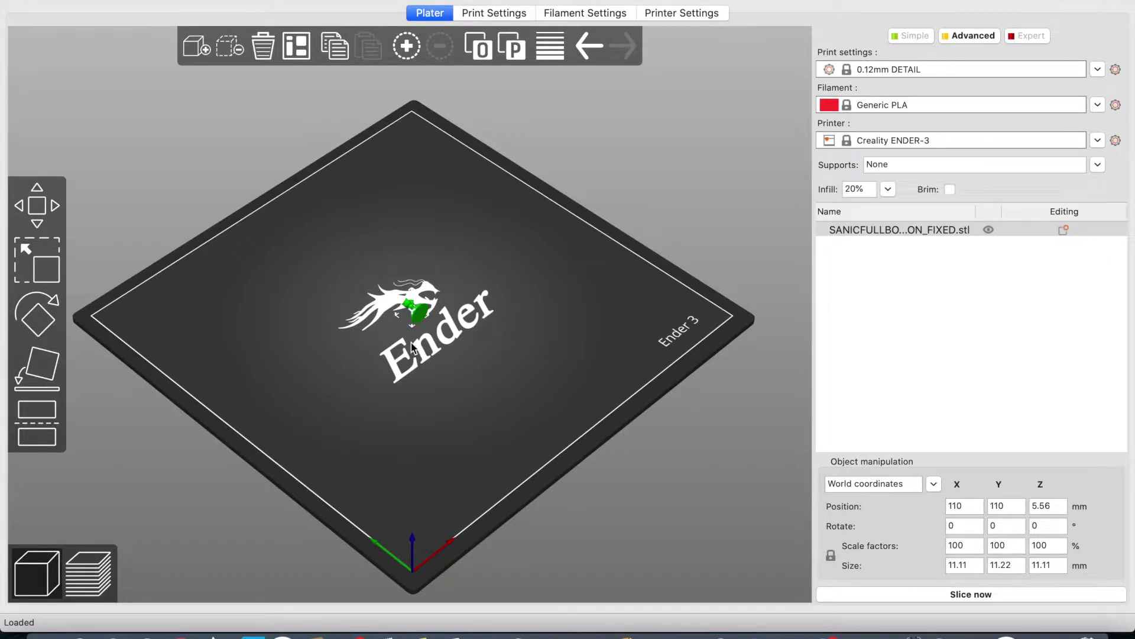
- Use Place on Face to rest the Sonic figure on its flat round base
scroll(414, 346, up, 10)
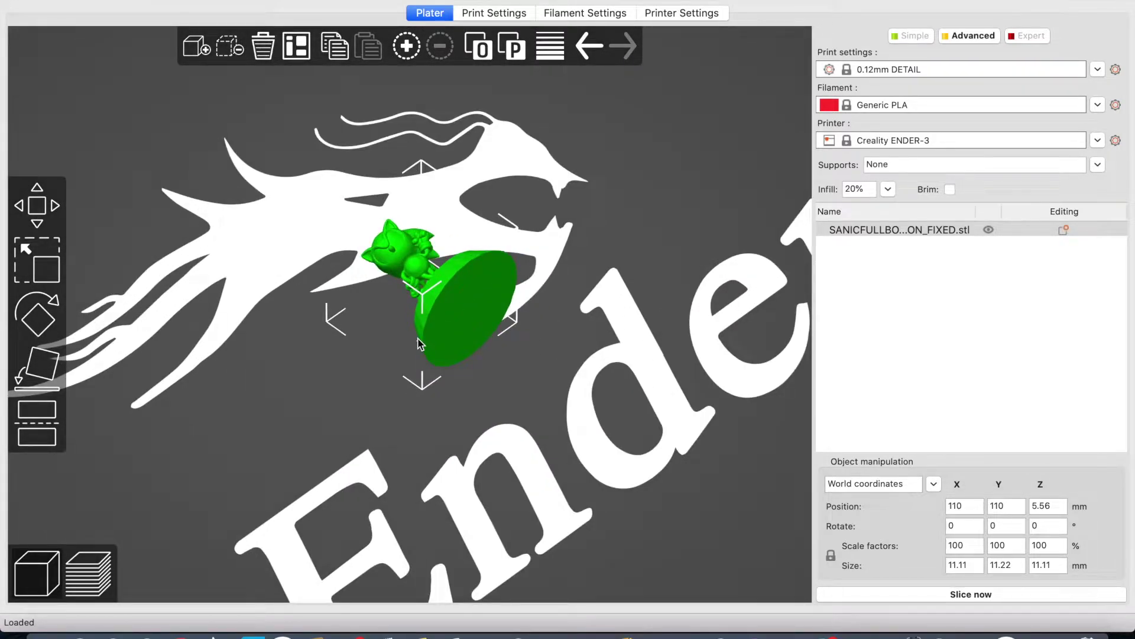
scroll(418, 342, down, 2)
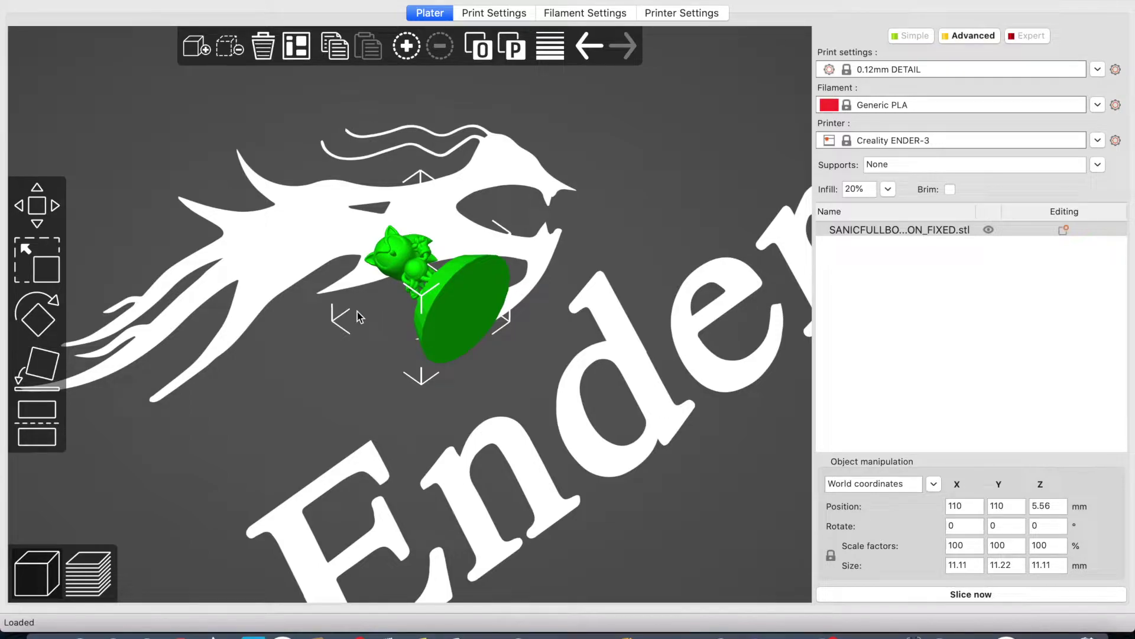
click(45, 364)
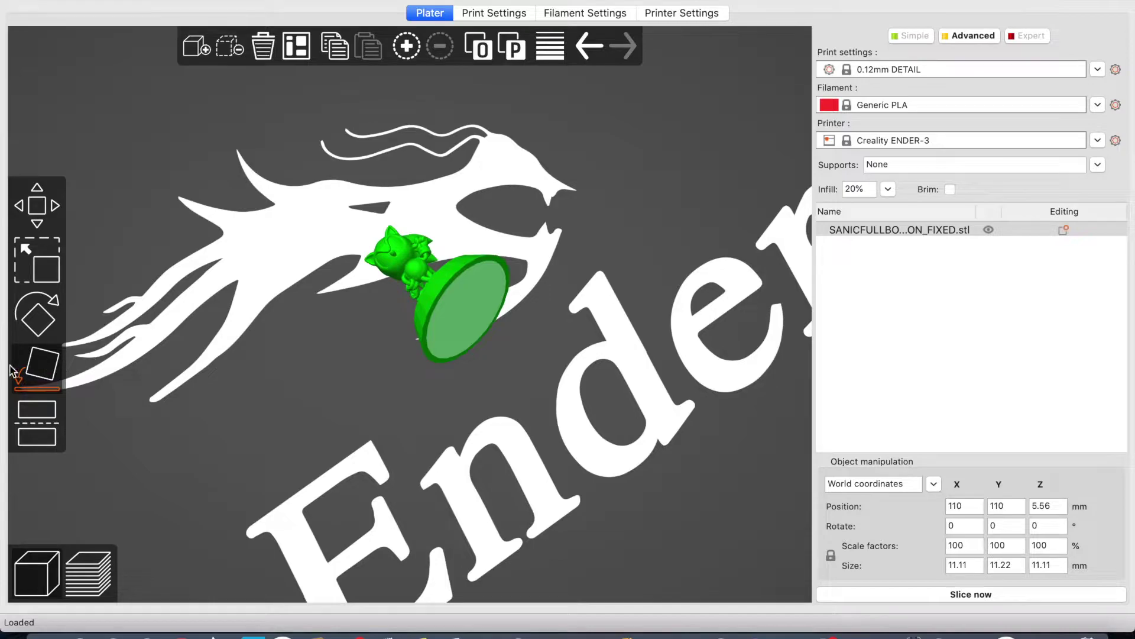
click(470, 299)
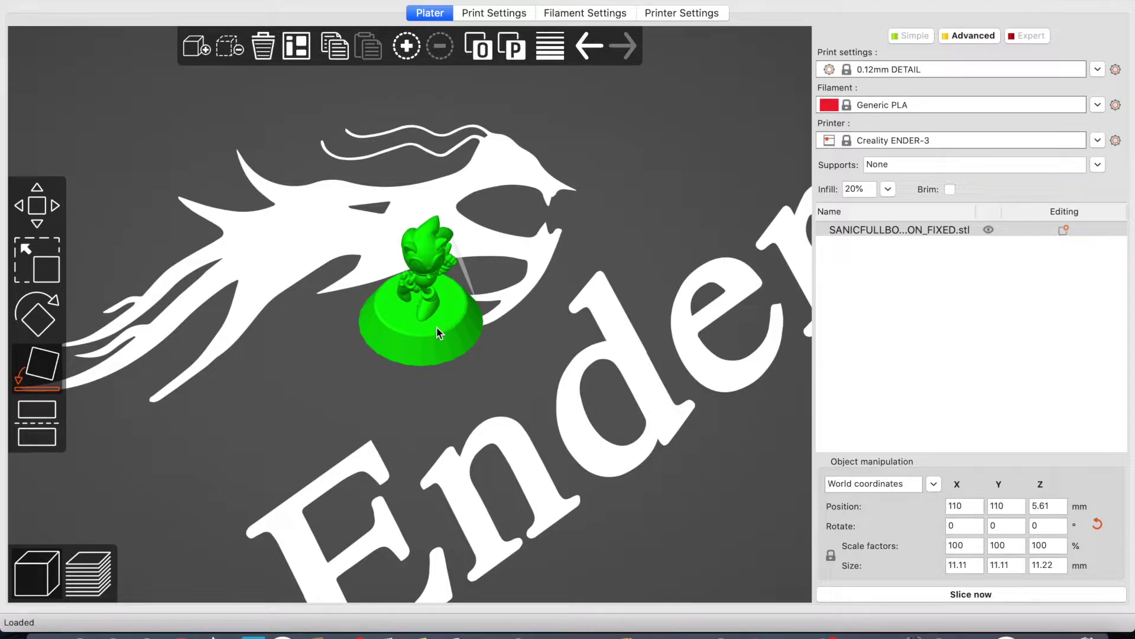
scroll(438, 333, down, 10)
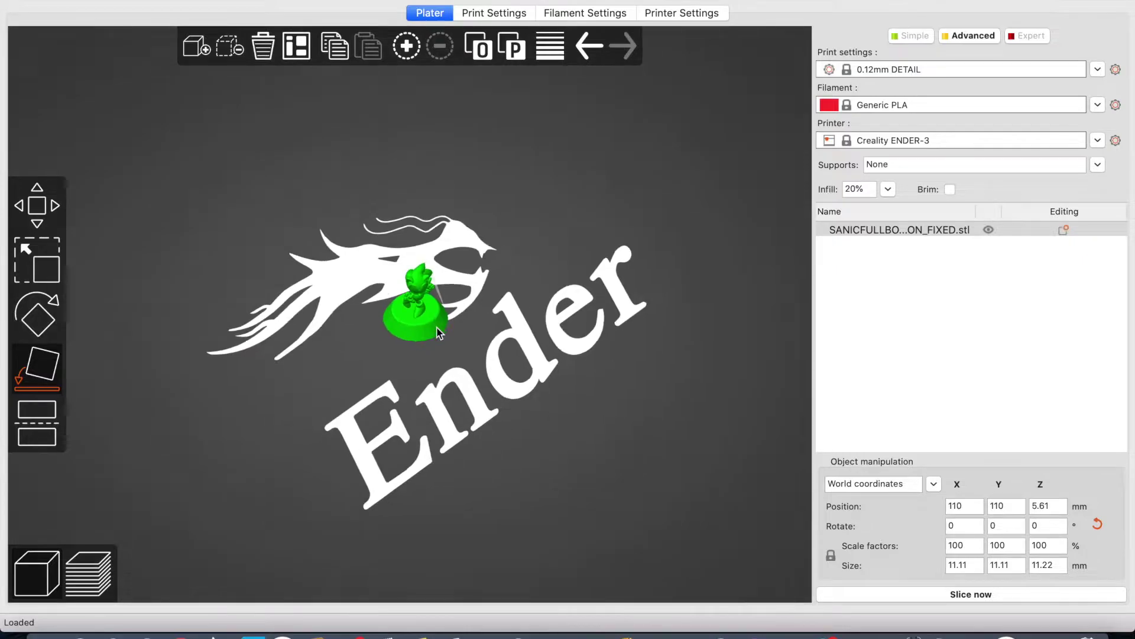
scroll(438, 332, up, 1)
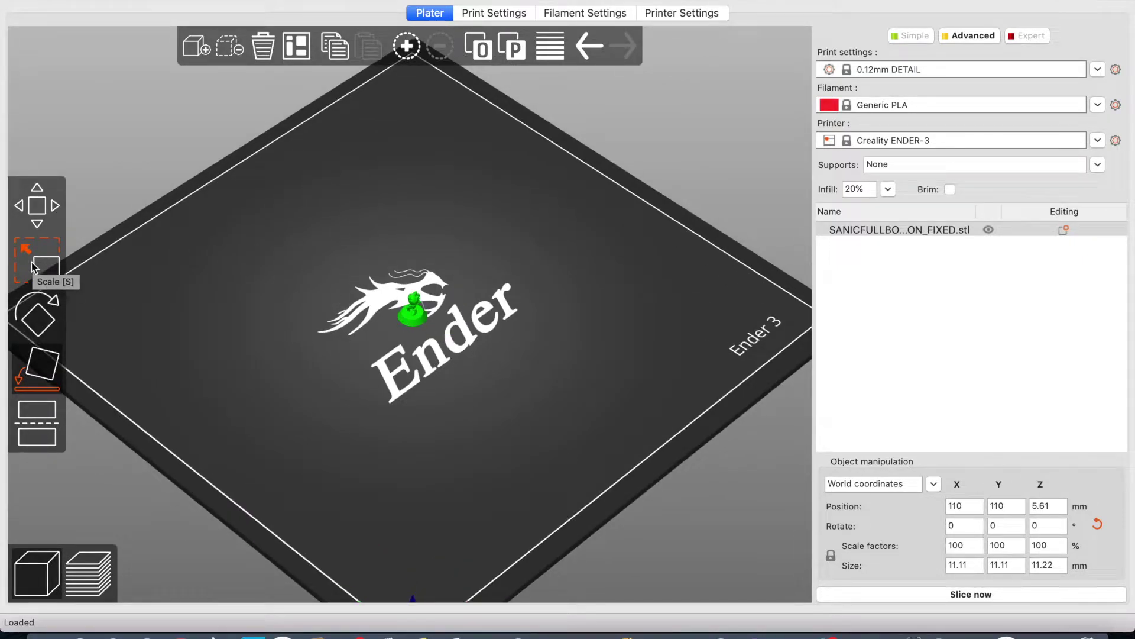
- Activate the Scale tool on the Sonic figure and select the X scale factor field
click(37, 266)
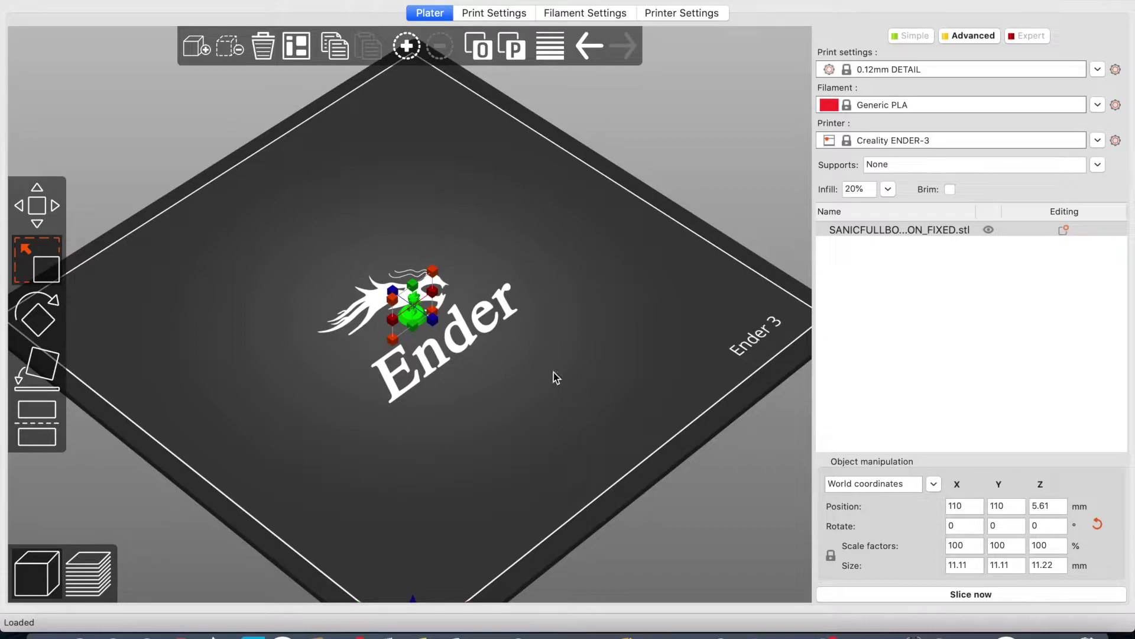
drag(413, 286, 416, 288)
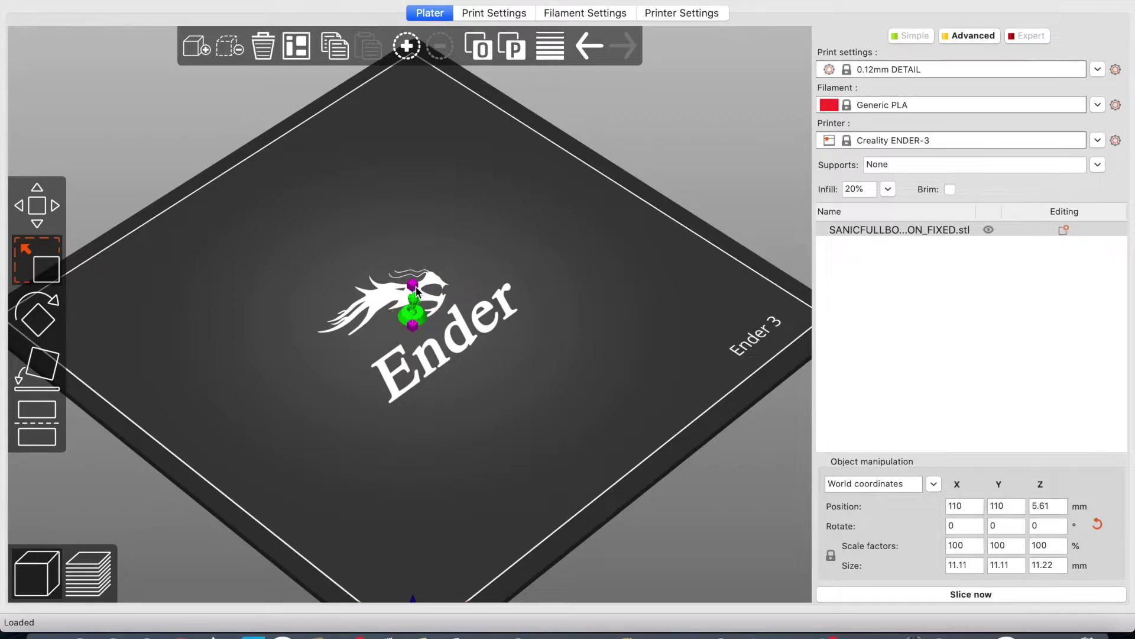
drag(416, 290, 416, 290)
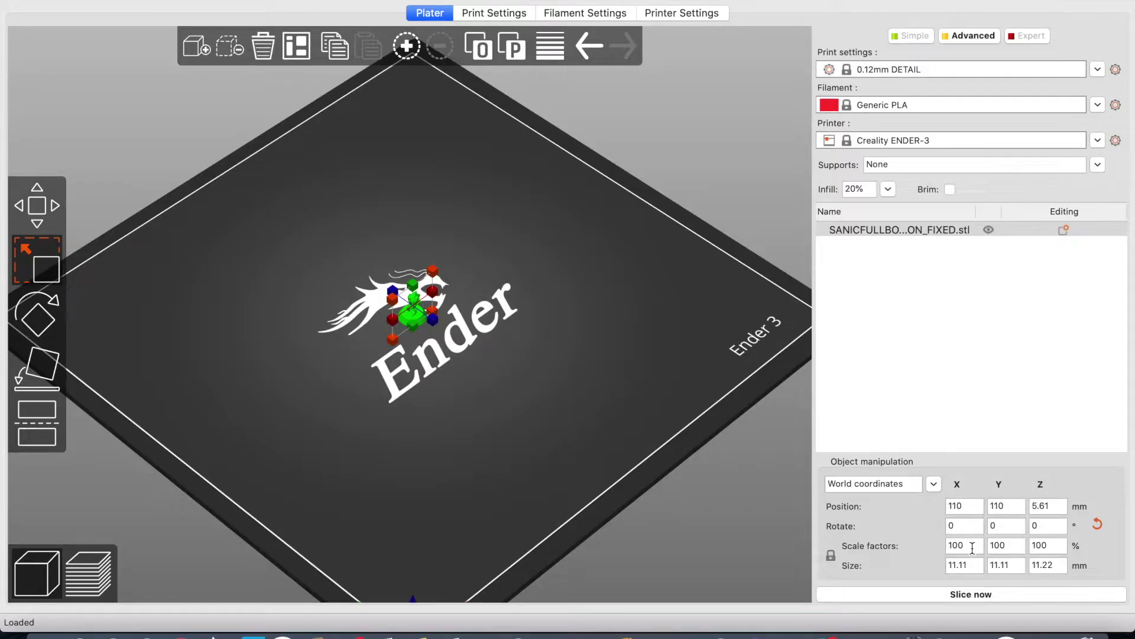
click(970, 545)
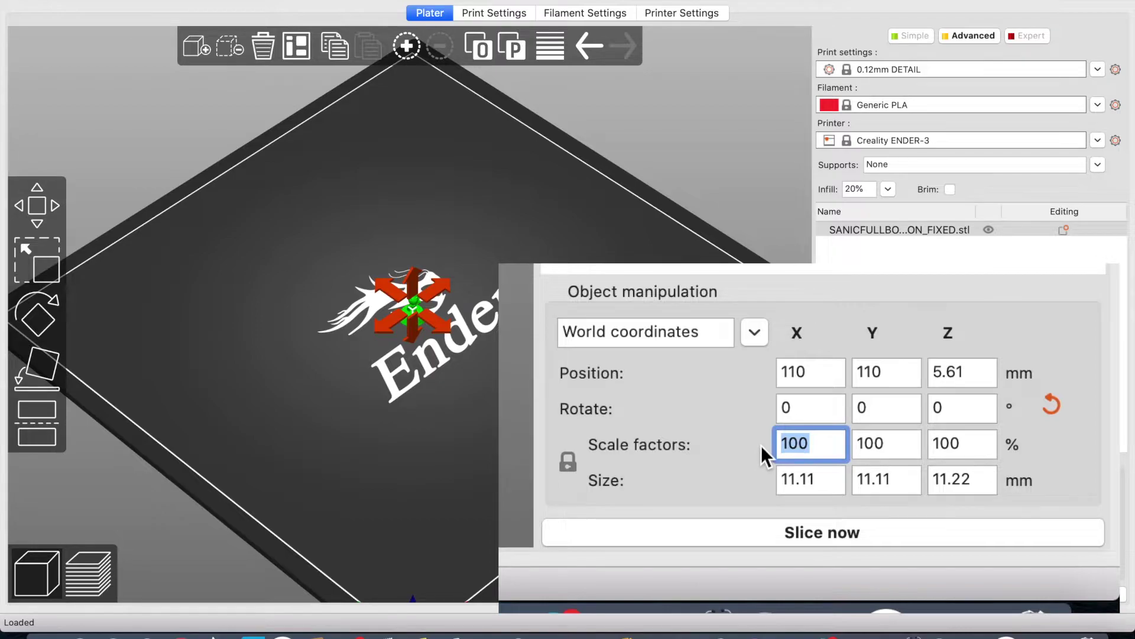
- Enter a 400% X scale factor so the figure grows to about 44.44 × 44.46 × 44.88 mm
text(400)
key(Return)
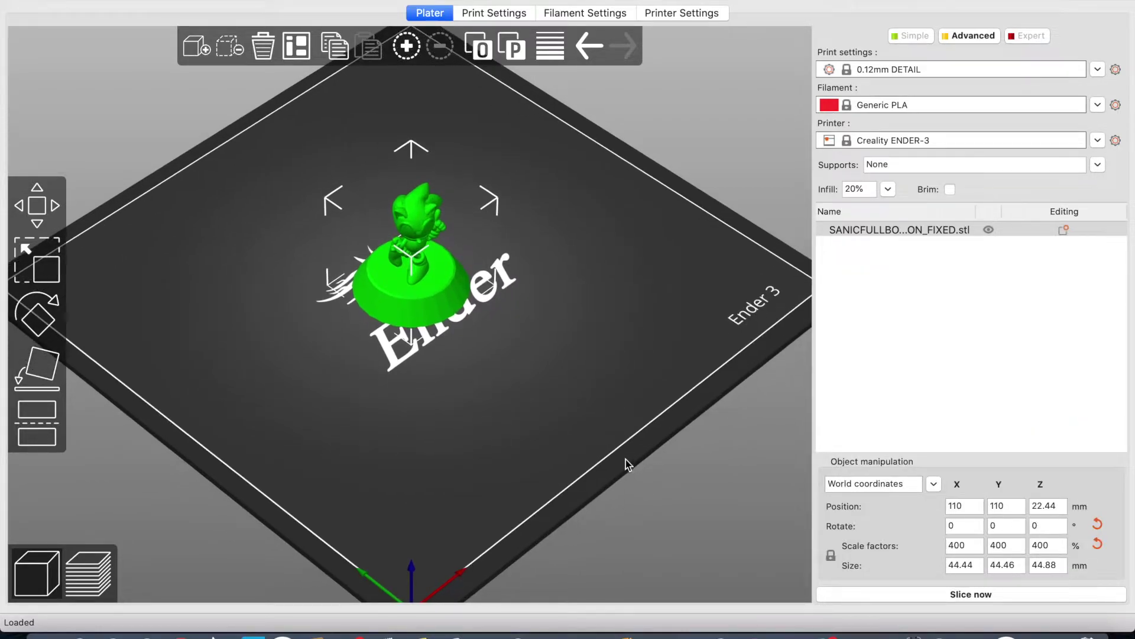
click(548, 424)
- Select the Sonic figure and set its scale factor to 1000%, about 111 × 111 × 112 mm
middle_drag(506, 420, 538, 429)
drag(538, 429, 520, 402)
mouse_move(534, 413)
mouse_down()
mouse_move(555, 405)
mouse_move(544, 406)
mouse_up()
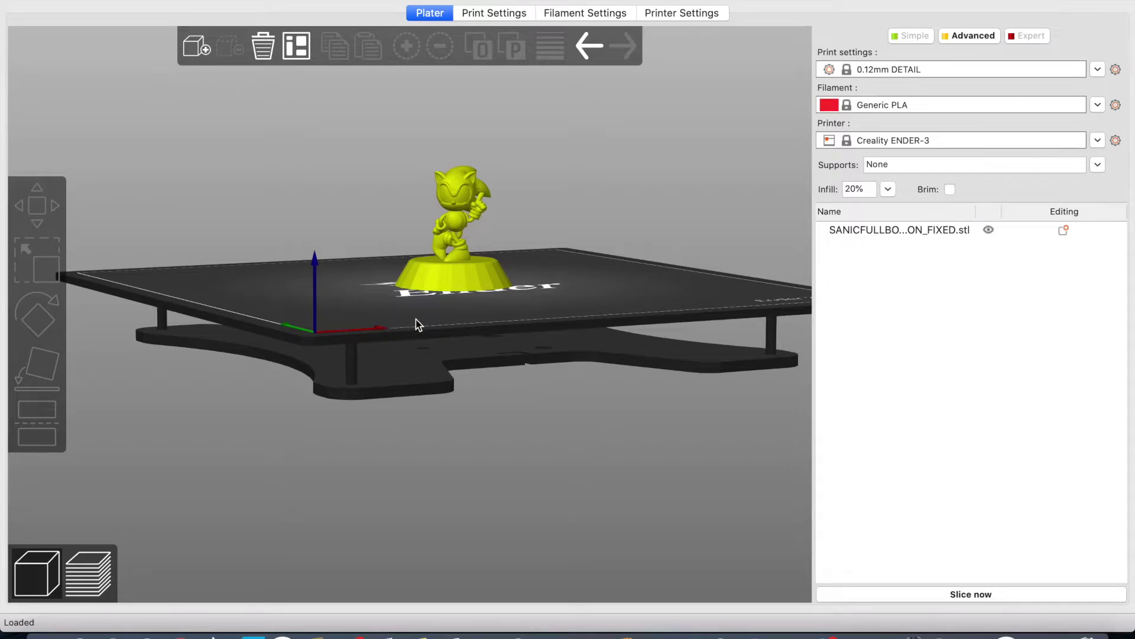
drag(416, 319, 421, 329)
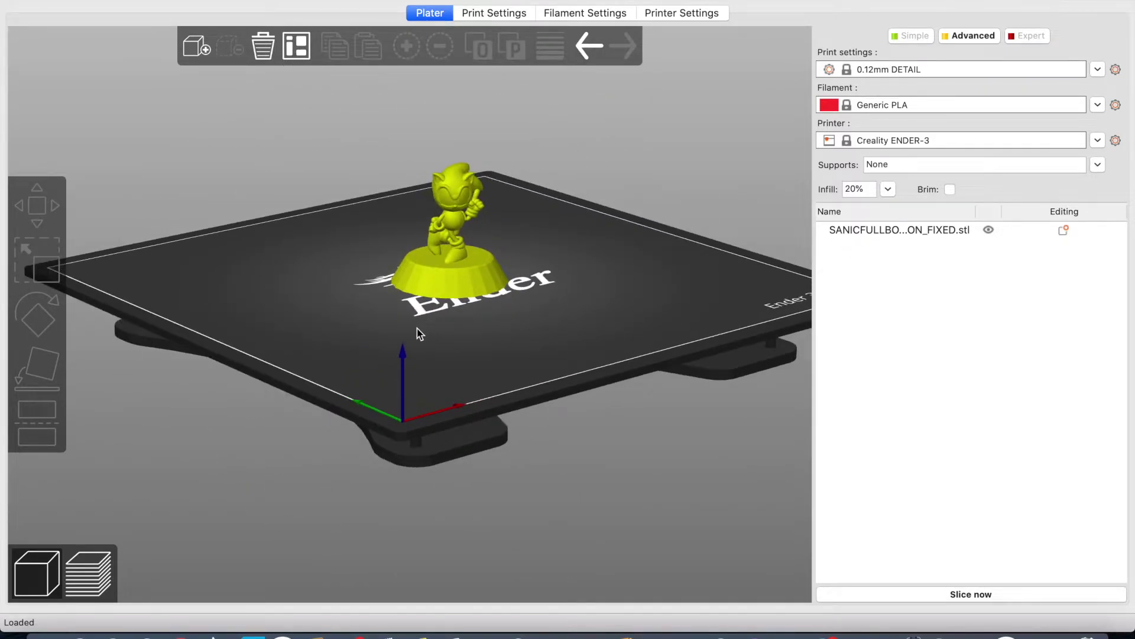
click(447, 267)
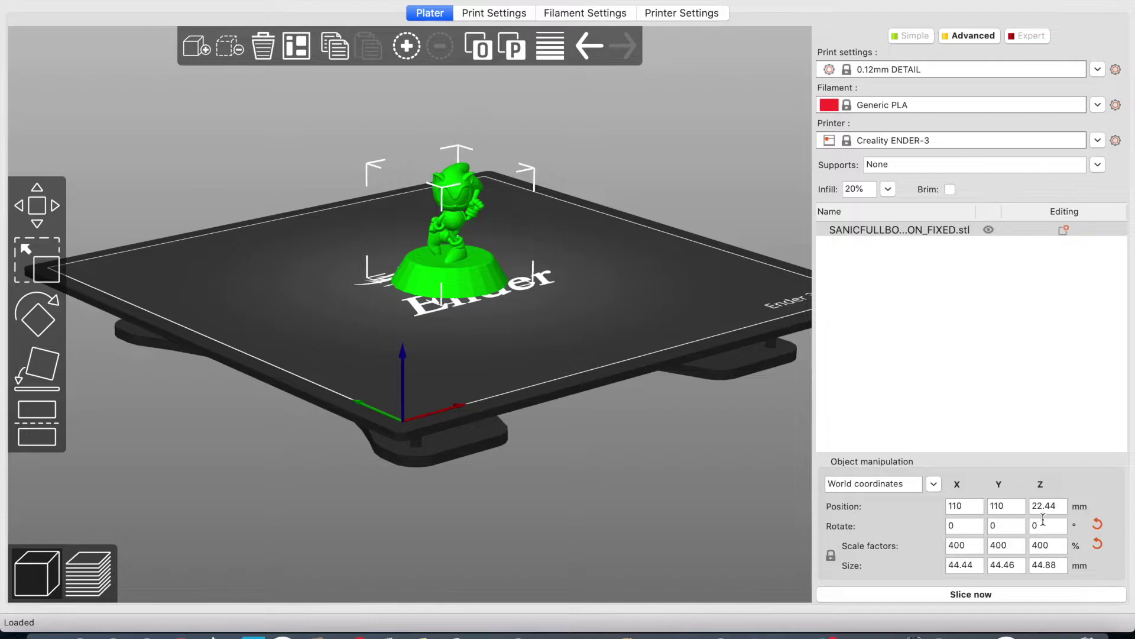
click(963, 547)
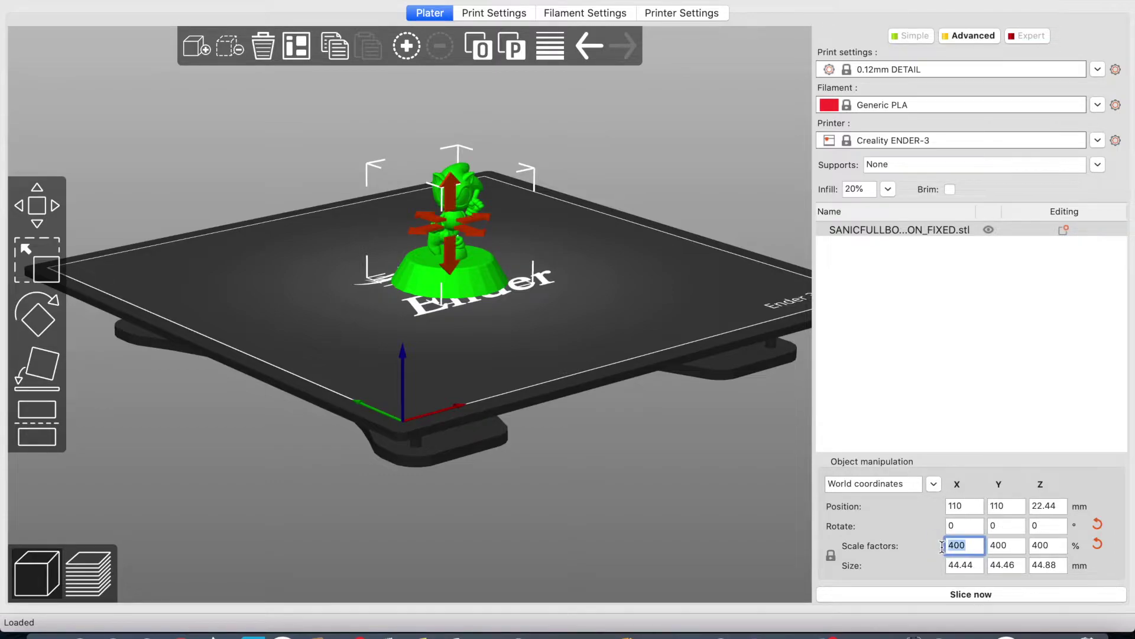
text(1000)
key(Return)
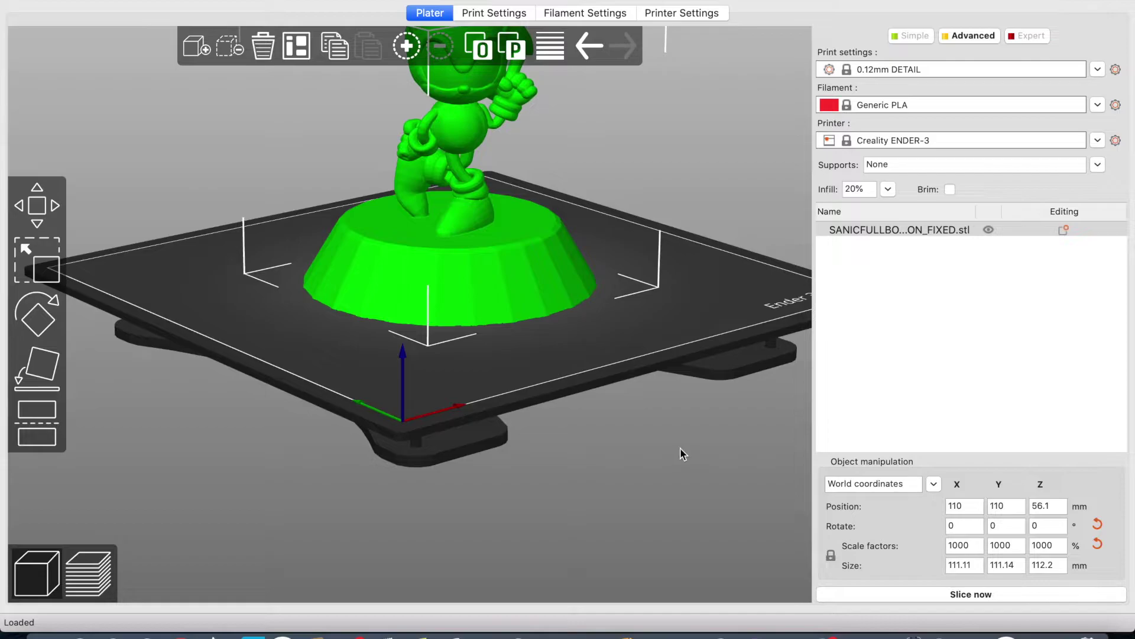
- Orbit around the enlarged figure to view it, then select it again
click(597, 401)
mouse_move(577, 371)
mouse_down()
mouse_move(578, 393)
mouse_move(578, 377)
mouse_up()
scroll(564, 334, down, 5)
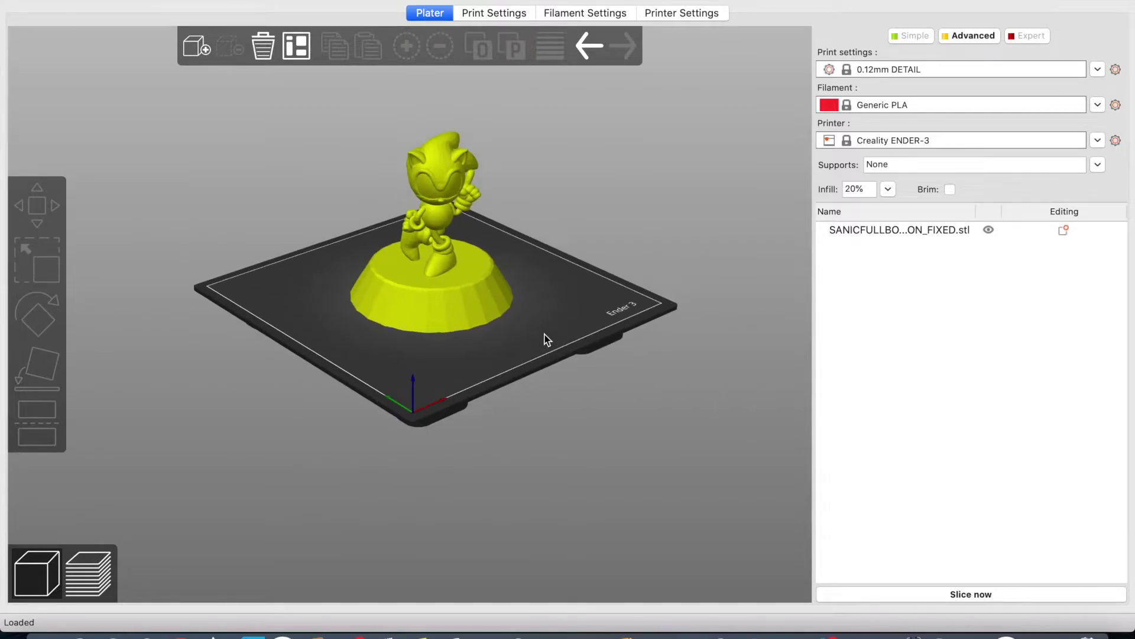
scroll(546, 339, up, 2)
mouse_move(533, 323)
mouse_down()
mouse_move(471, 321)
mouse_move(537, 319)
mouse_up()
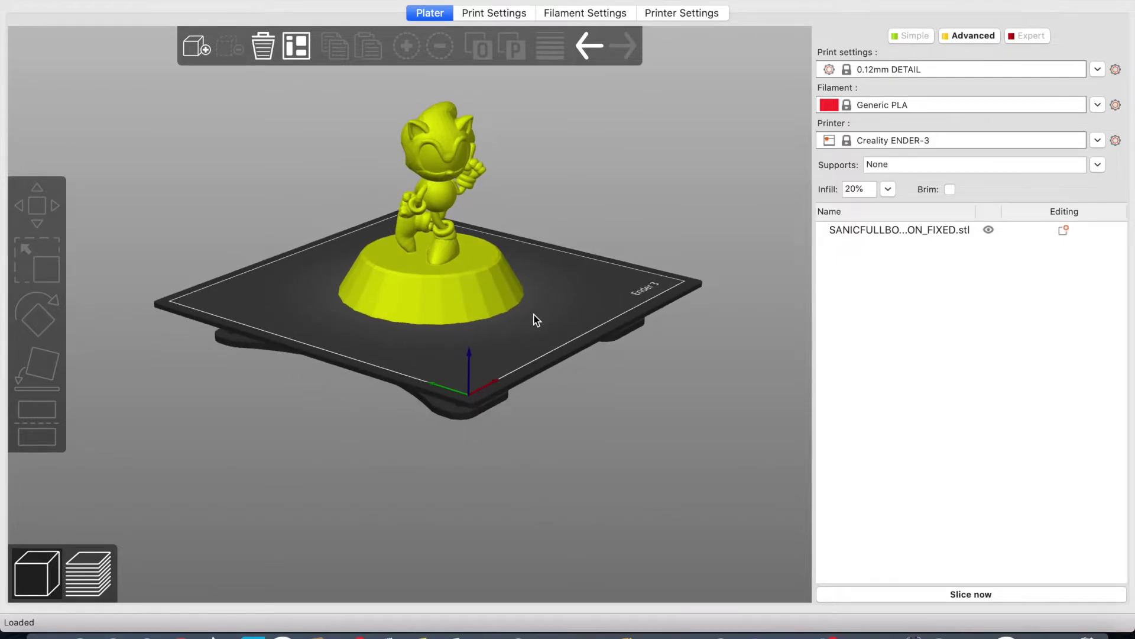
click(486, 327)
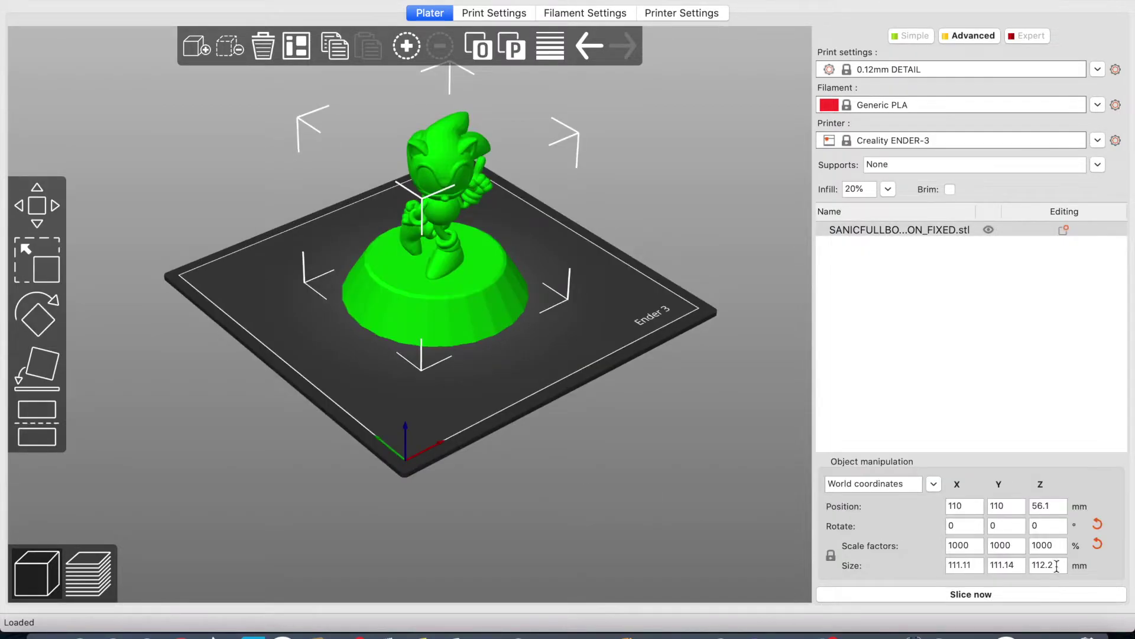
- Try a 2000% scale, then reduce it to 1500% (166.67 × 166.71 × 168.3 mm) to fit the bed
click(965, 546)
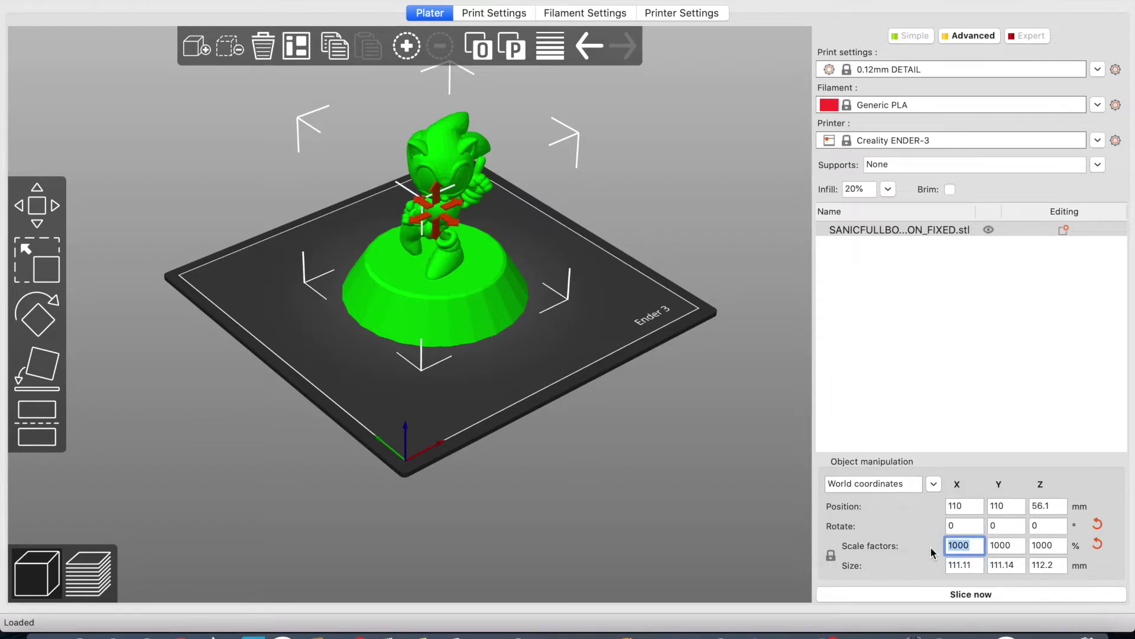
text(2000)
key(Return)
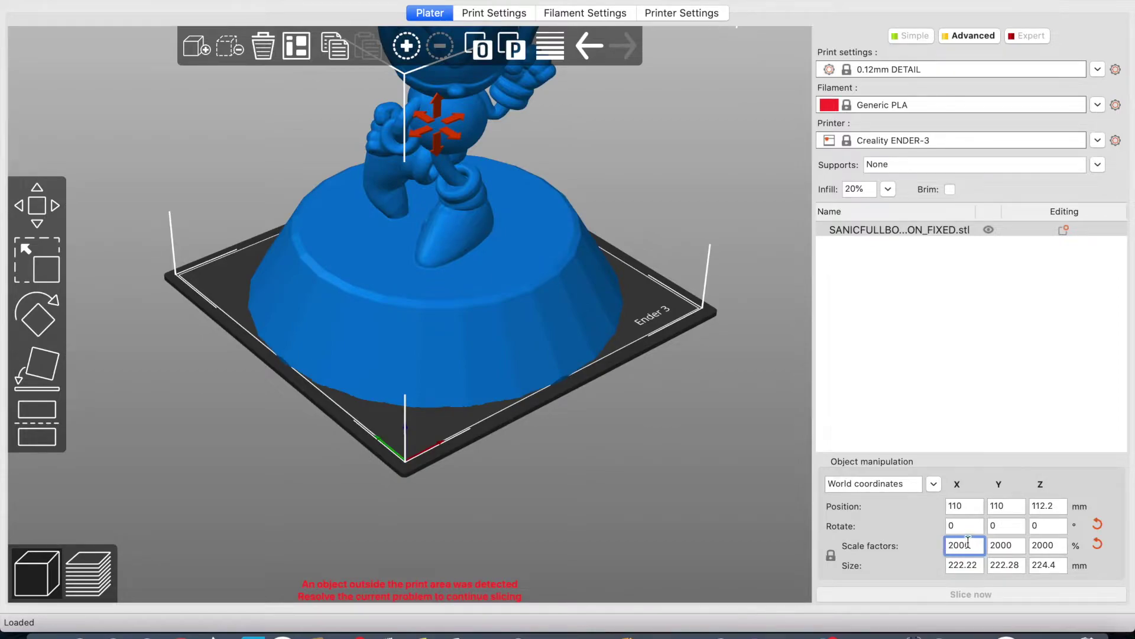
double_click(946, 544)
text(1500)
key(Return)
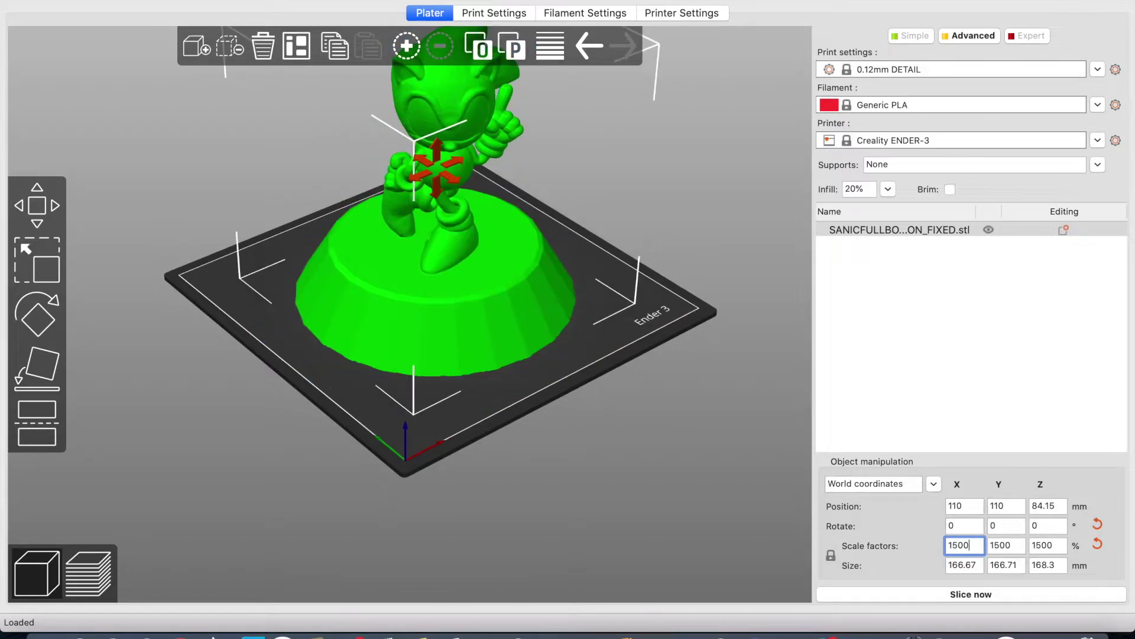
mouse_move(506, 384)
mouse_down()
mouse_move(506, 337)
mouse_move(506, 369)
mouse_up()
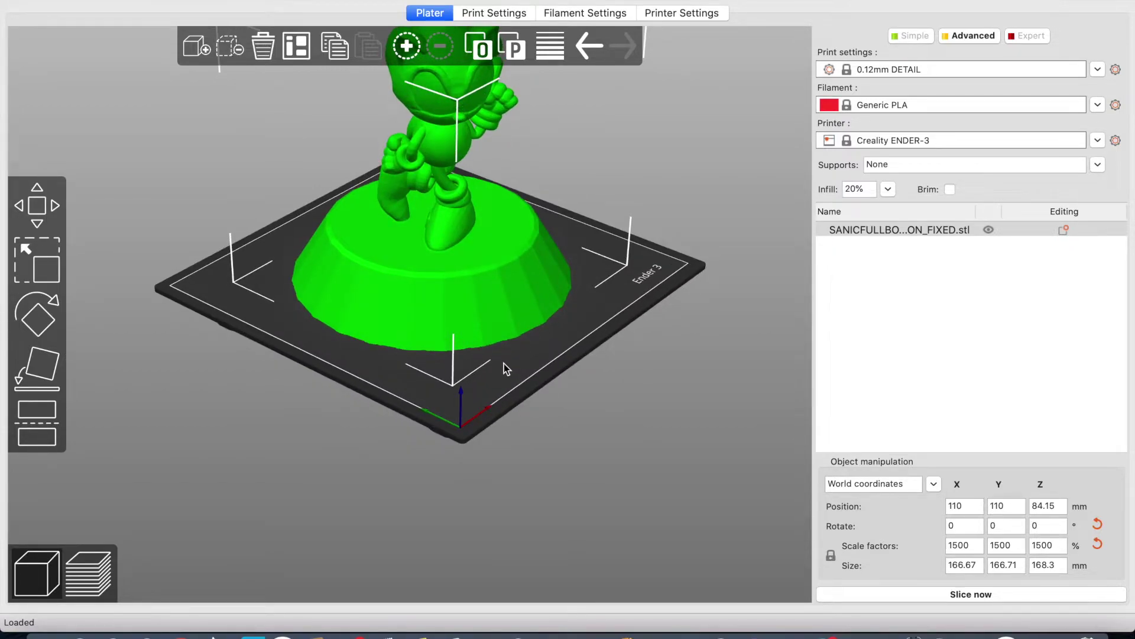
- Cut the figure at Z 26.43 mm, keeping only the upper part
click(37, 261)
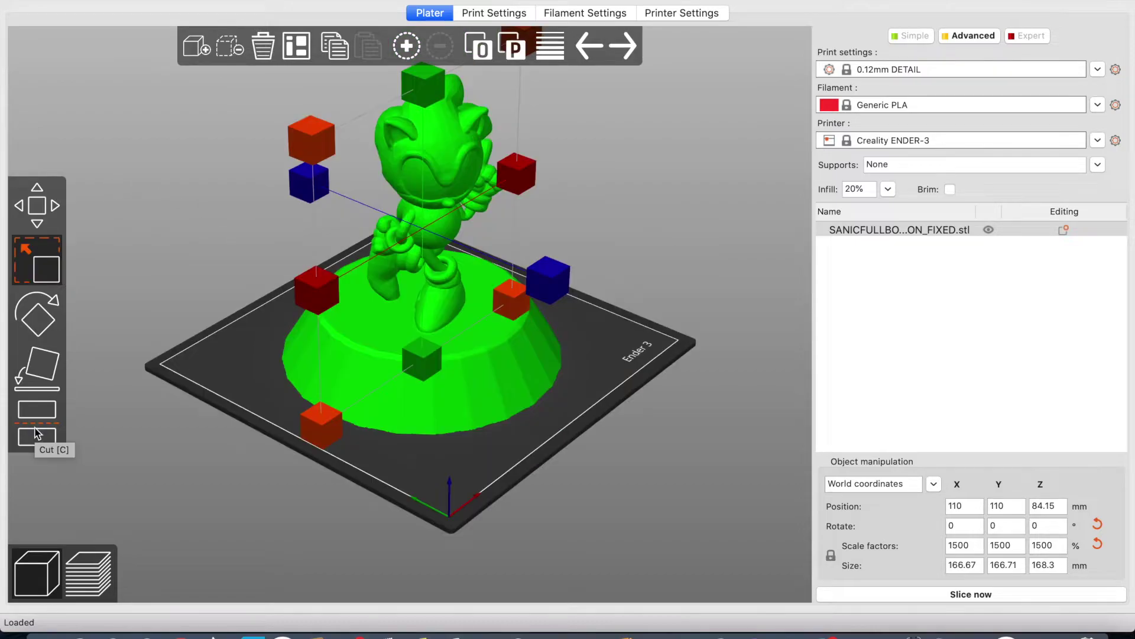
click(36, 434)
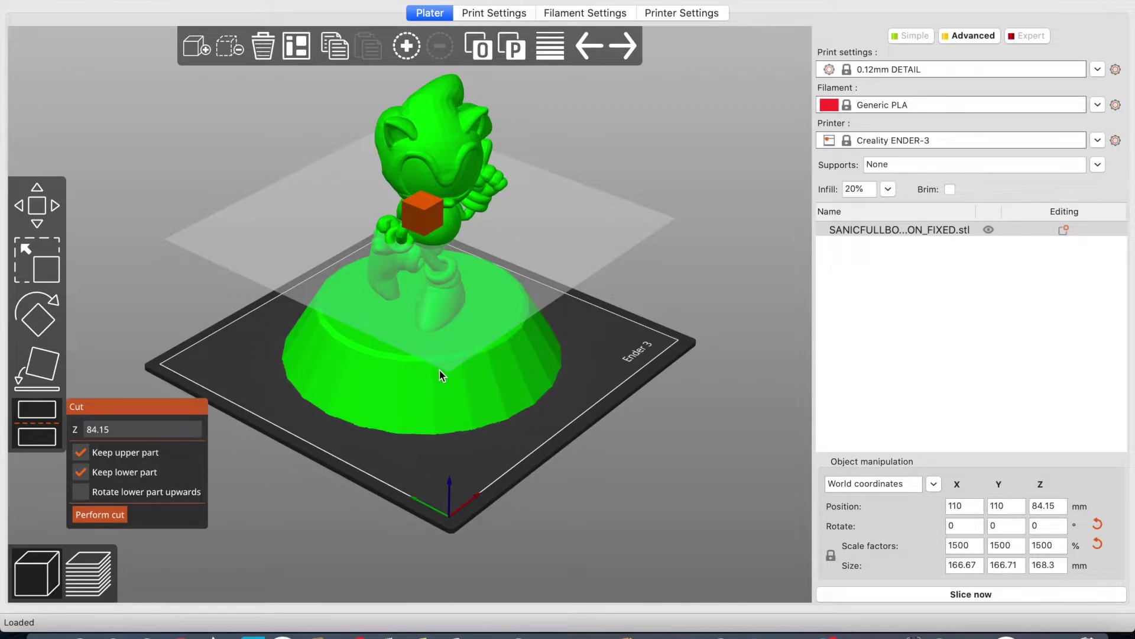
right_drag(529, 400, 527, 367)
drag(421, 185, 425, 304)
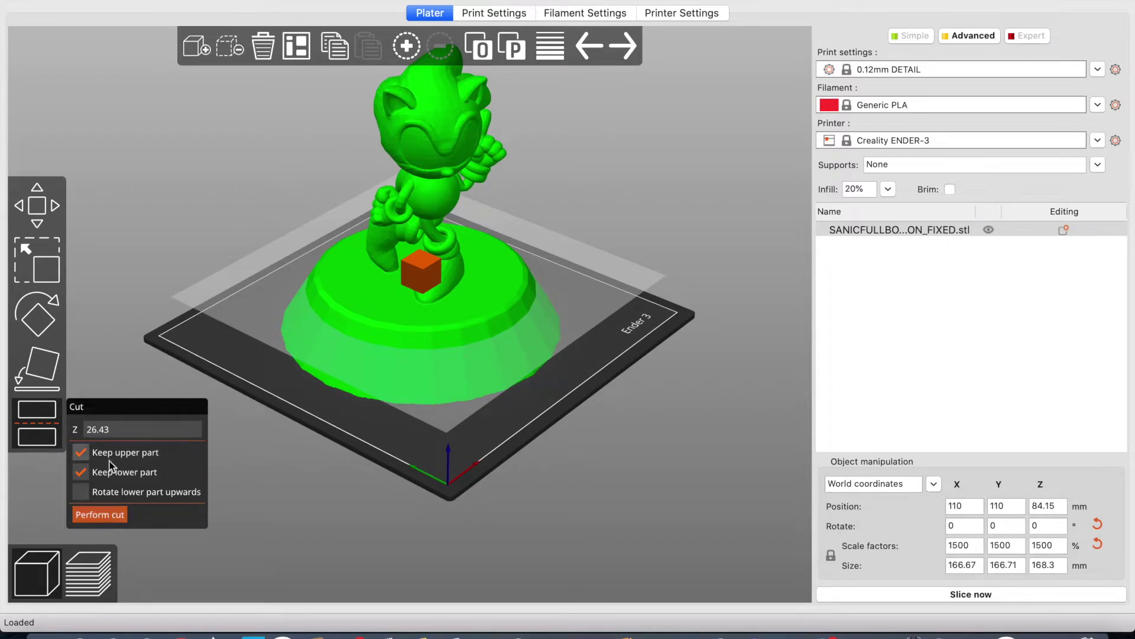
click(100, 477)
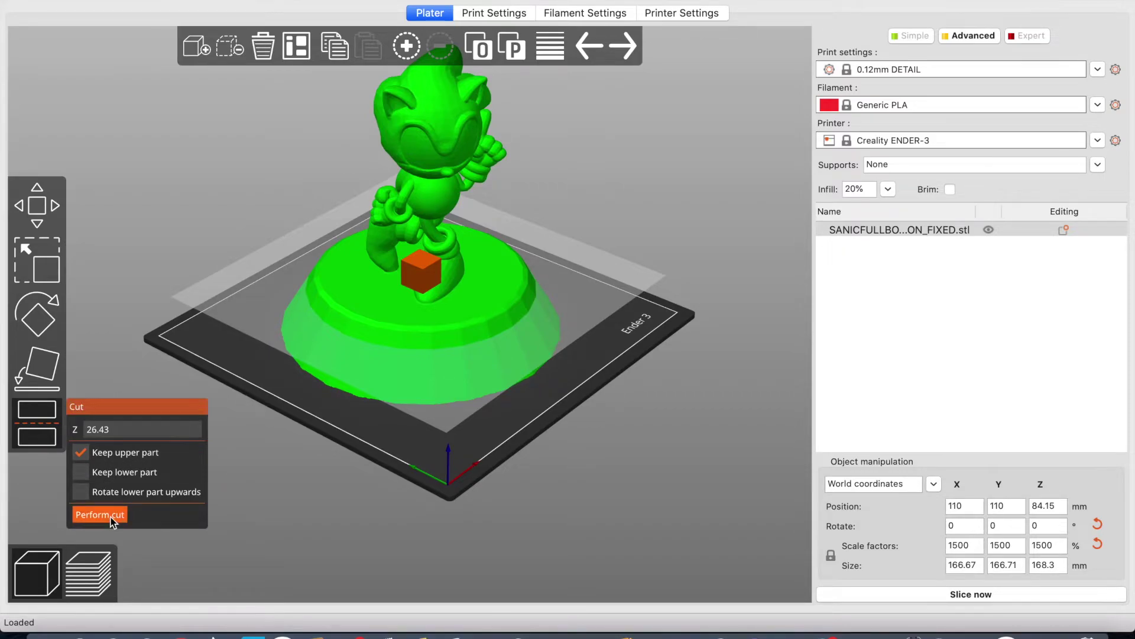
click(99, 515)
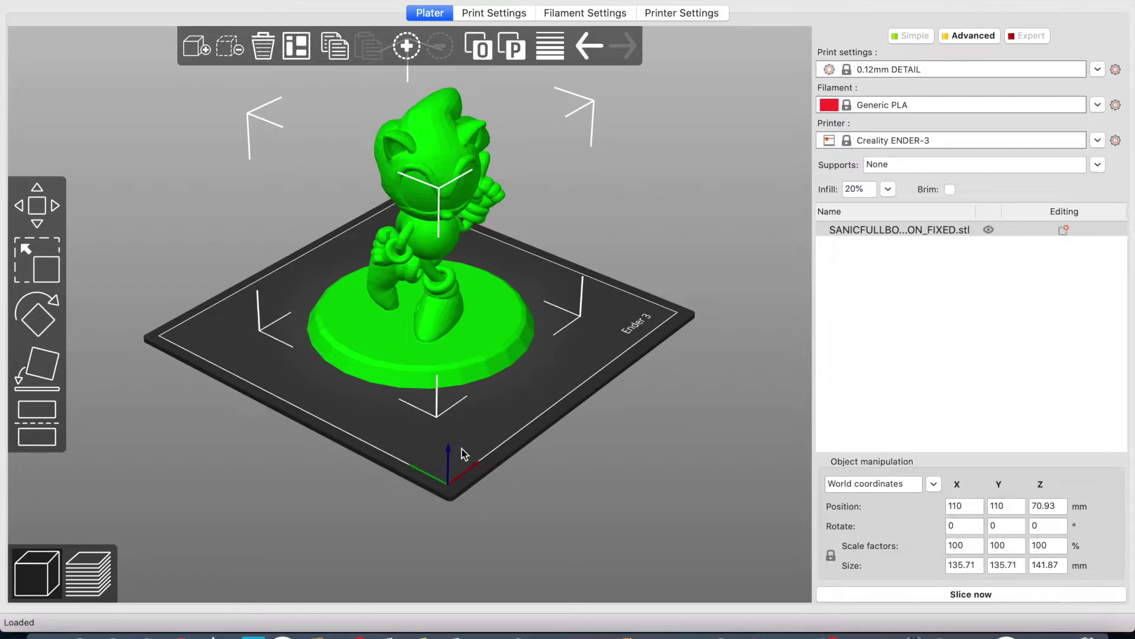
- Scale the trimmed figure uniformly to 150%
middle_drag(464, 462, 424, 506)
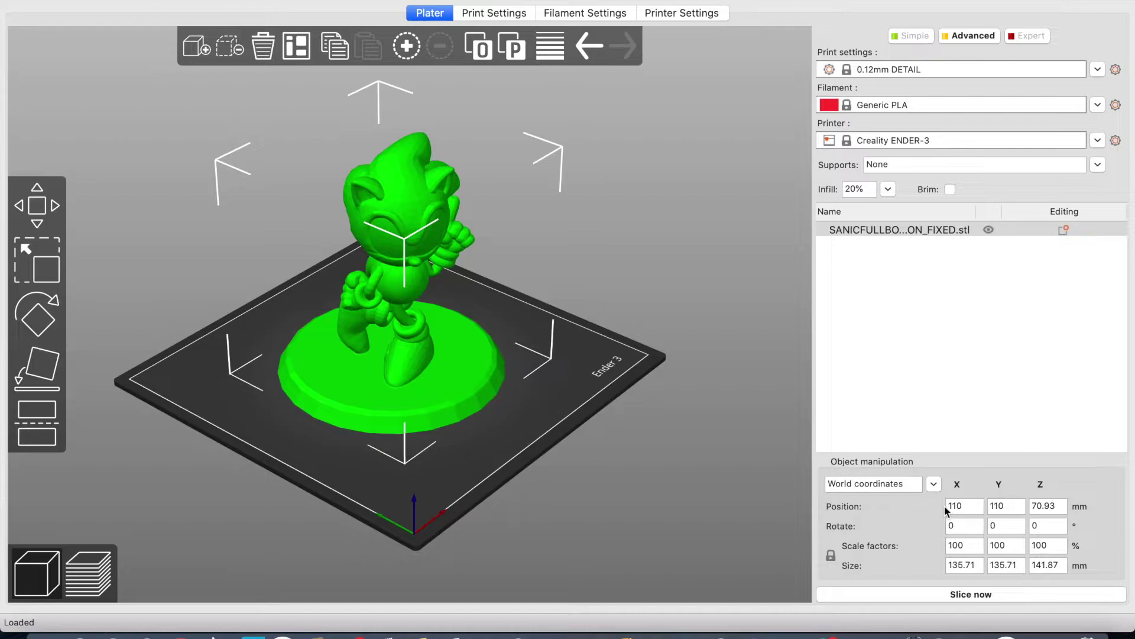
click(970, 546)
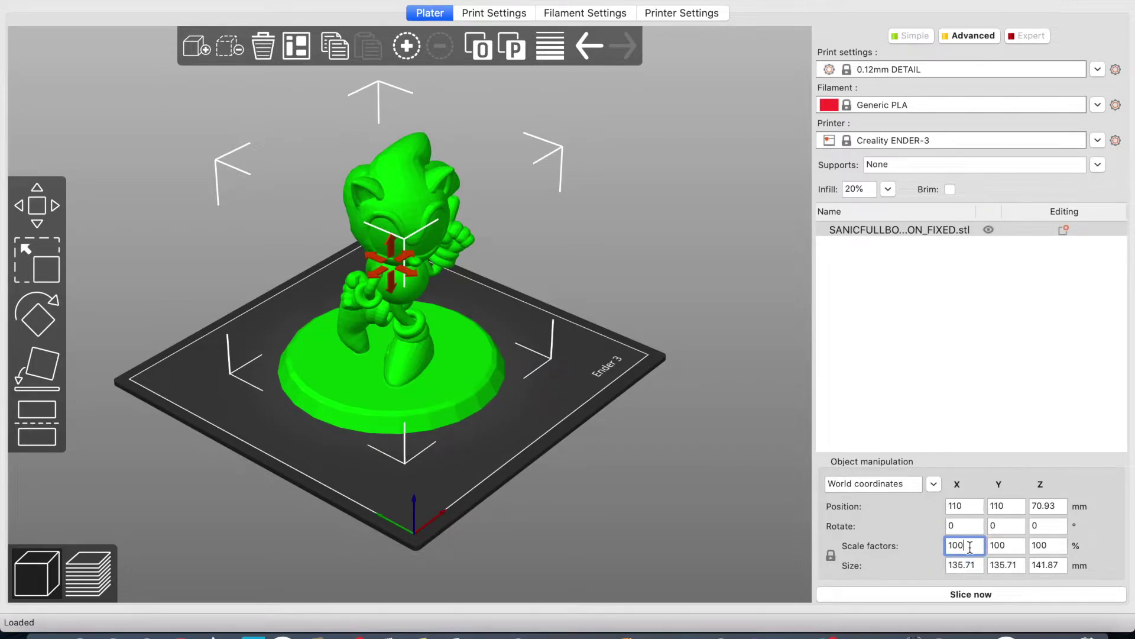
double_click(969, 546)
text(150)
key(Return)
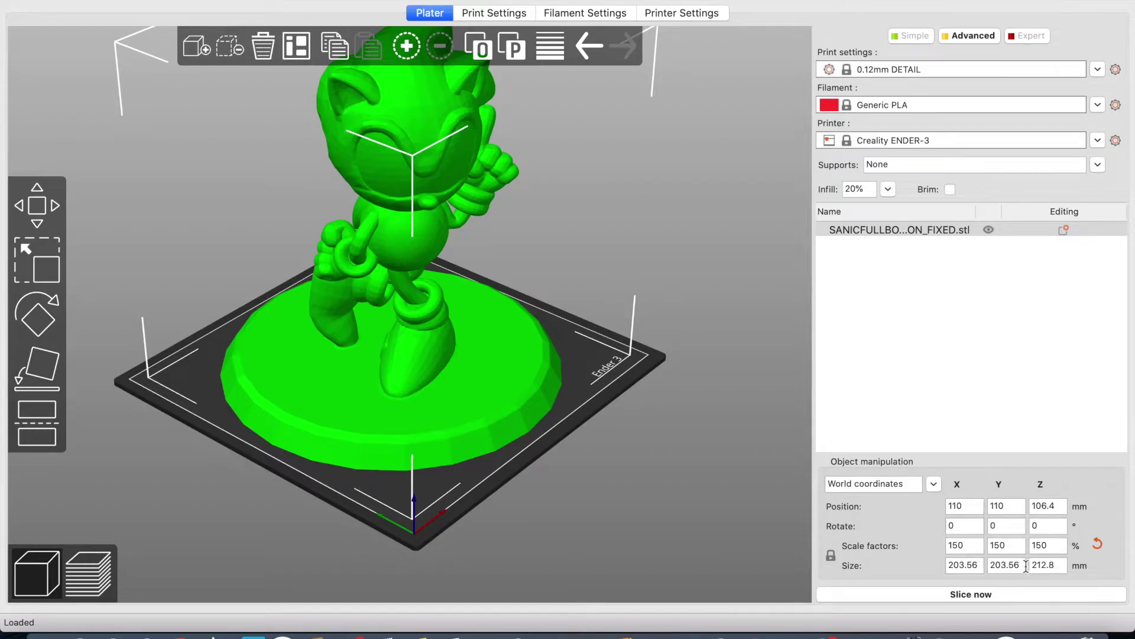
- Reduce the scale to 130%, giving 176.42 × 176.42 × 184.43 mm
click(1036, 566)
drag(1032, 567, 1047, 566)
double_click(949, 545)
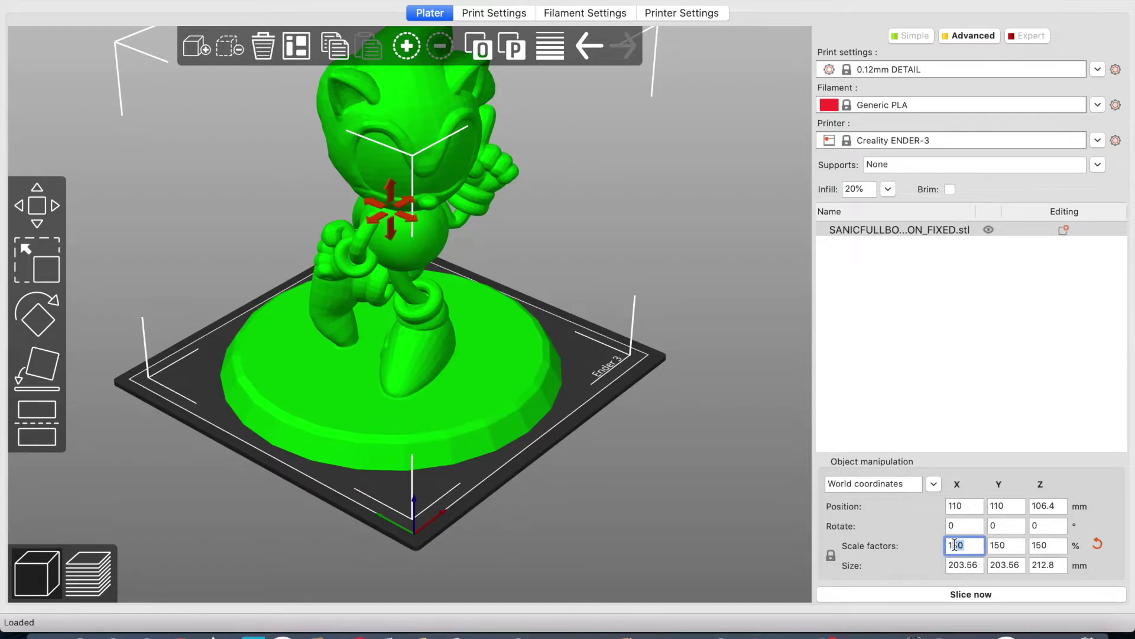
text(130)
key(Return)
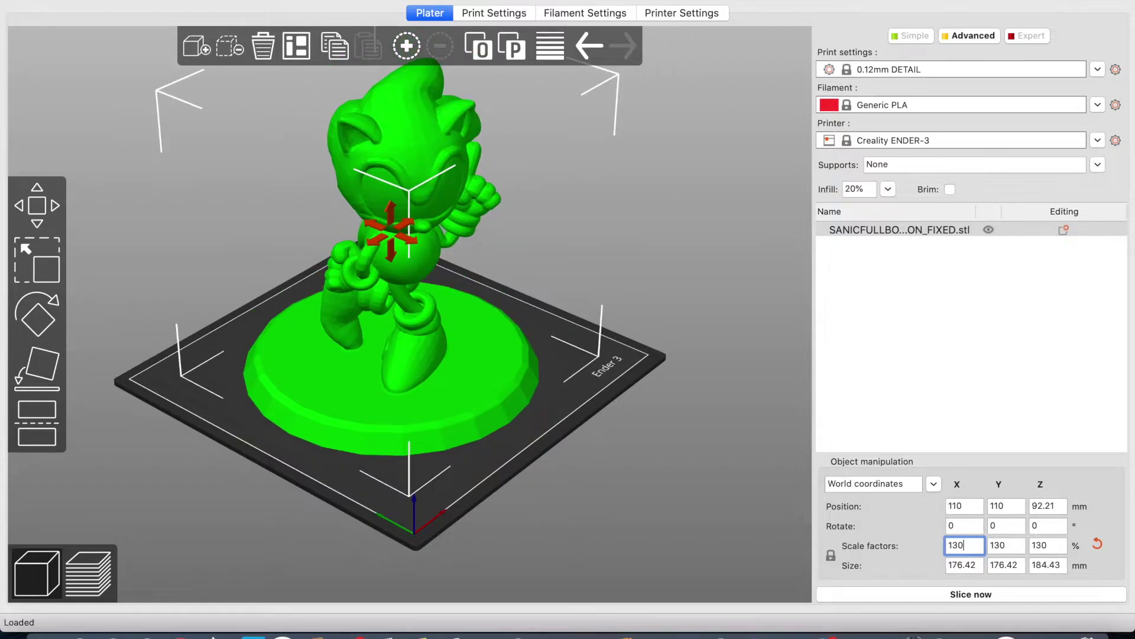
click(735, 517)
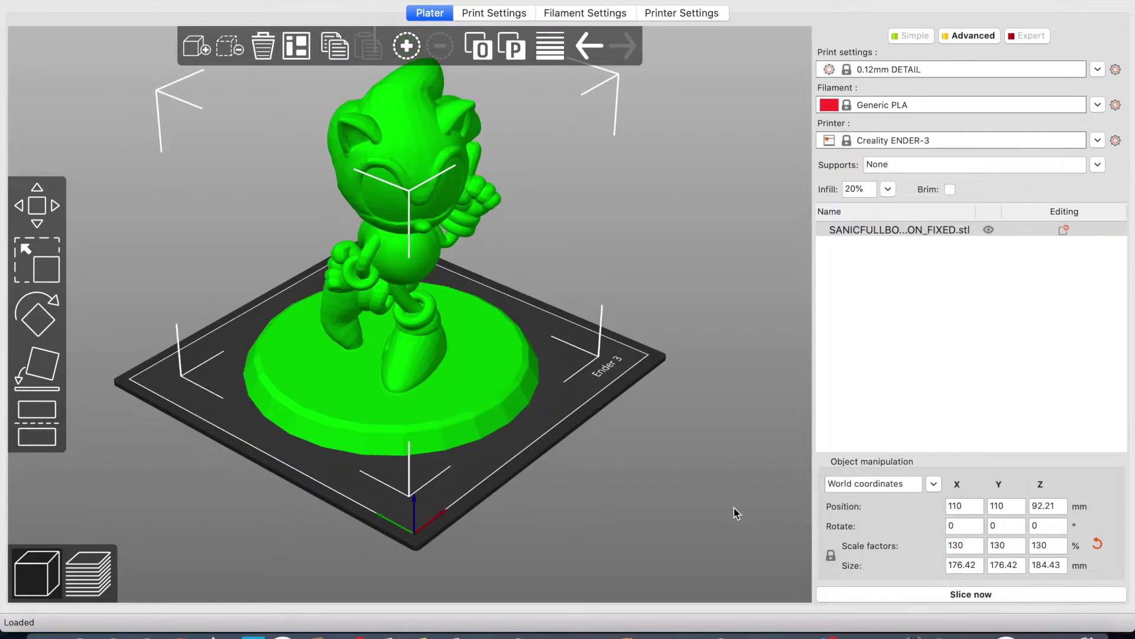
right_drag(735, 517, 764, 327)
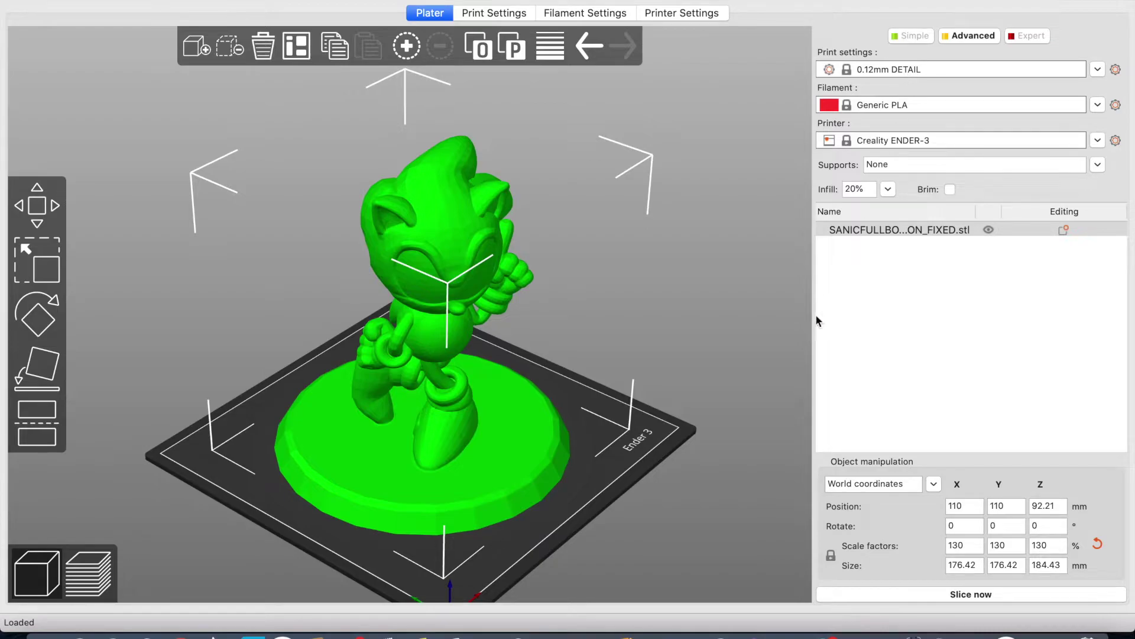
click(650, 445)
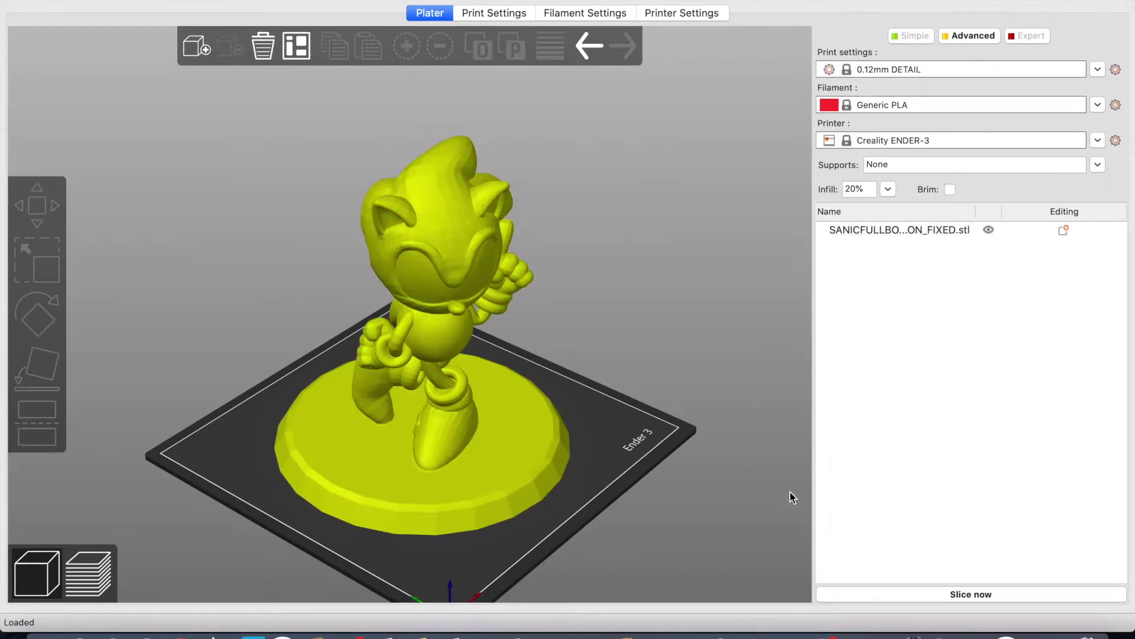
- Slice the figure without supports, estimated at 1d 18h 28m 36s and 272.09 g filament
click(935, 594)
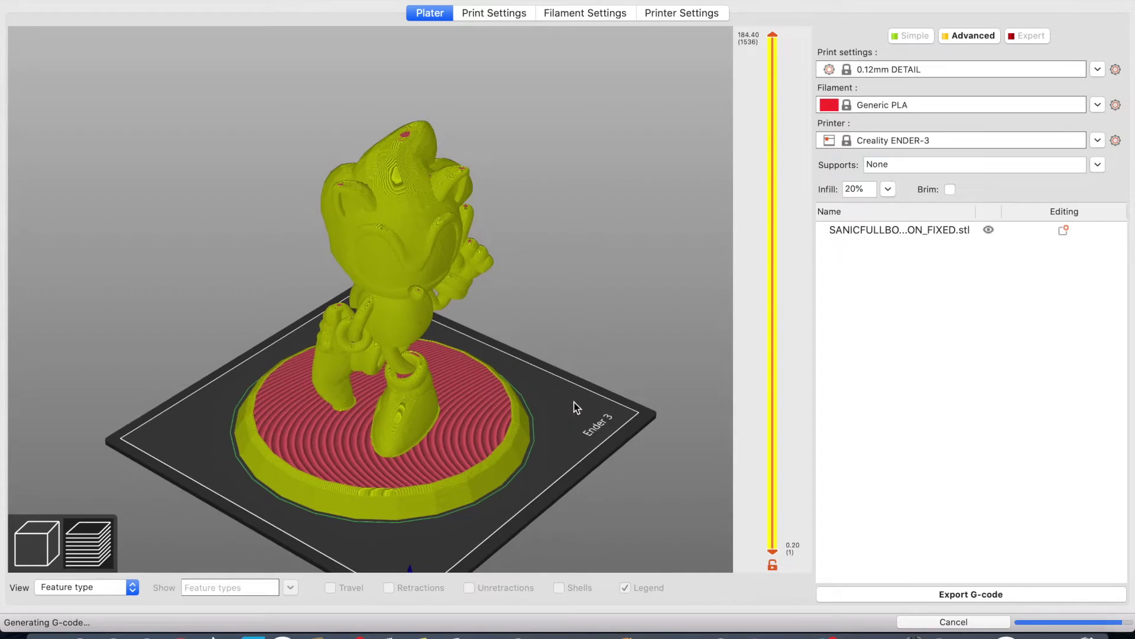
right_drag(576, 436, 574, 407)
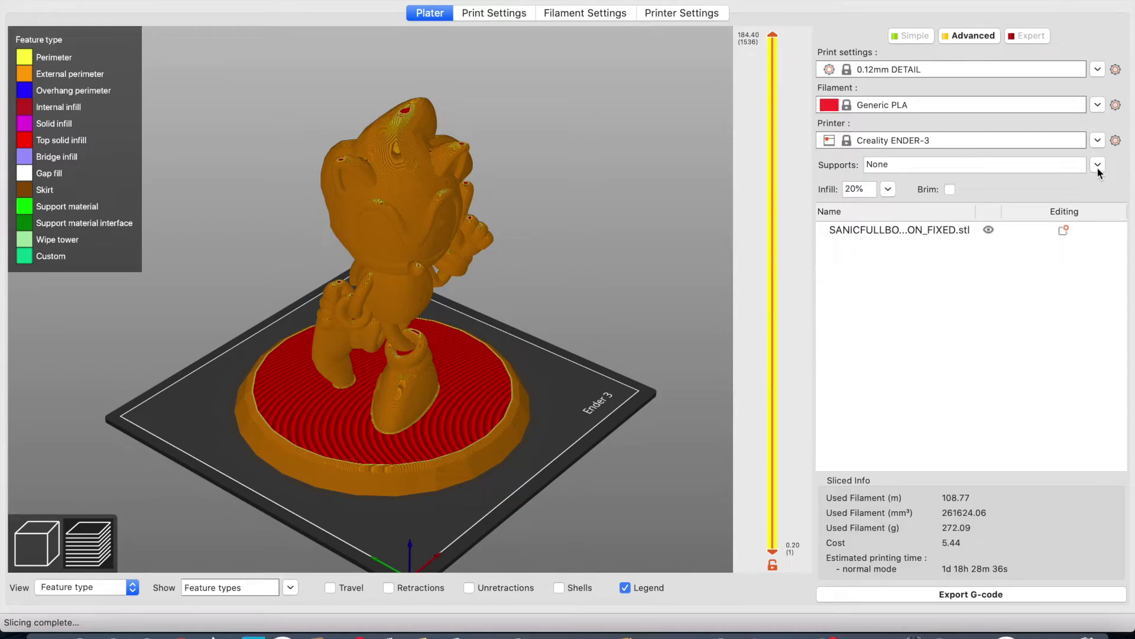
click(1098, 166)
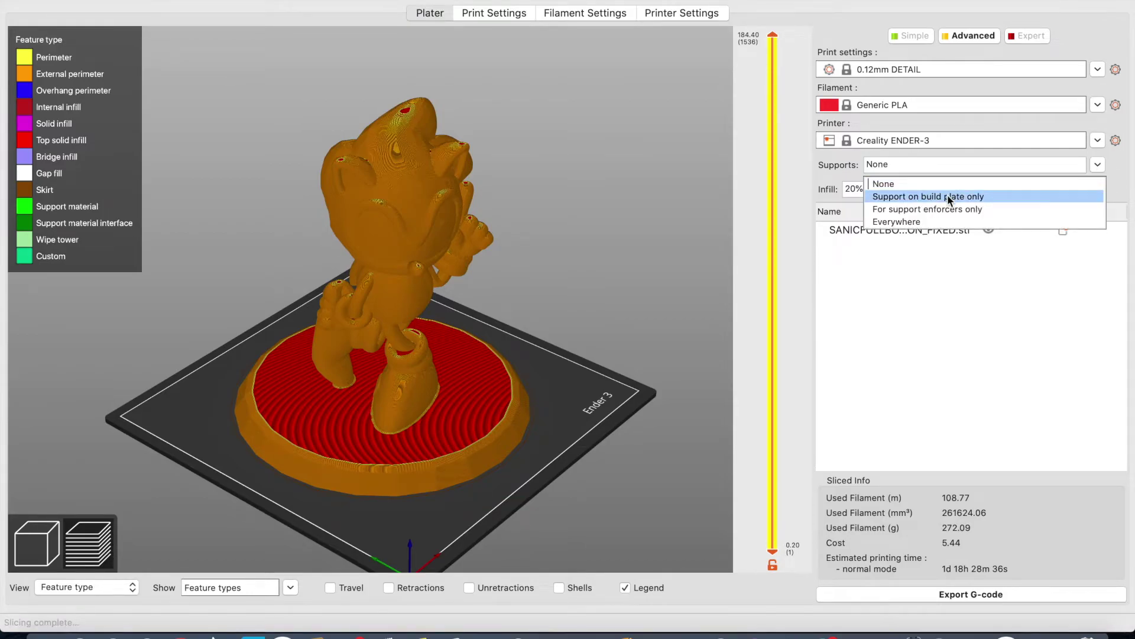
- Set supports to Everywhere and rotate the preview to inspect the generated support columns
click(948, 196)
click(1098, 166)
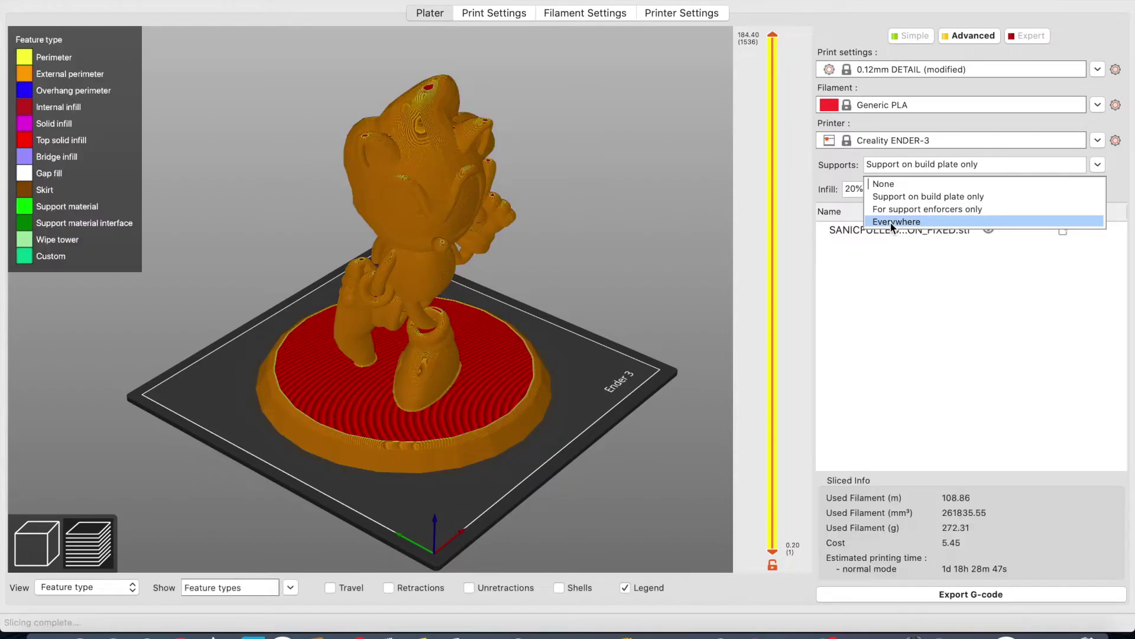
click(890, 221)
click(86, 587)
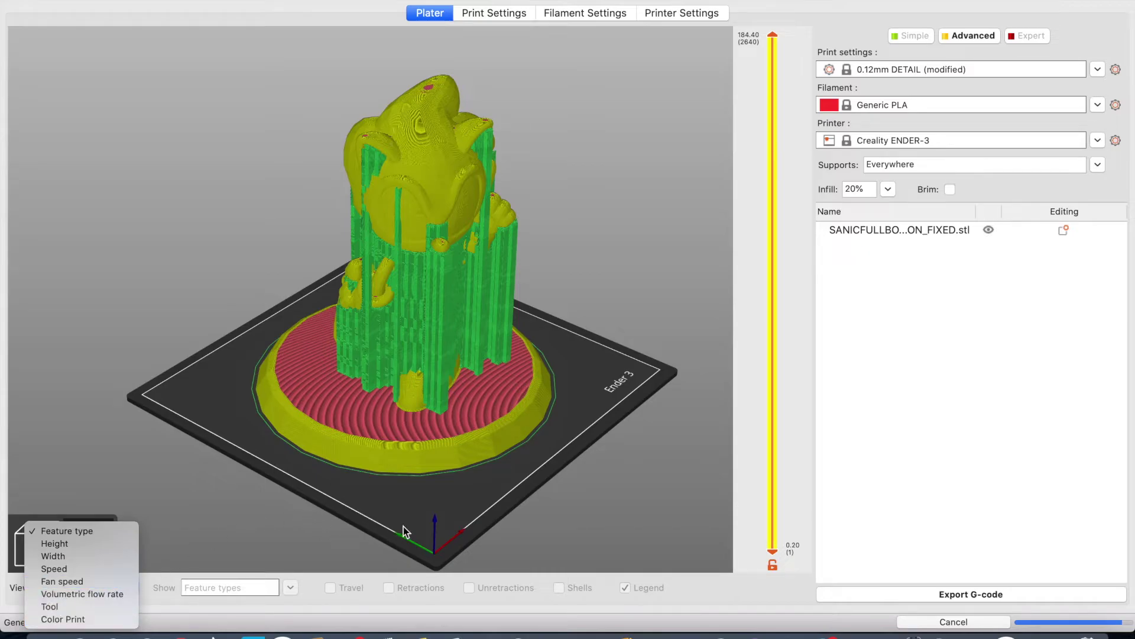
drag(403, 527, 430, 496)
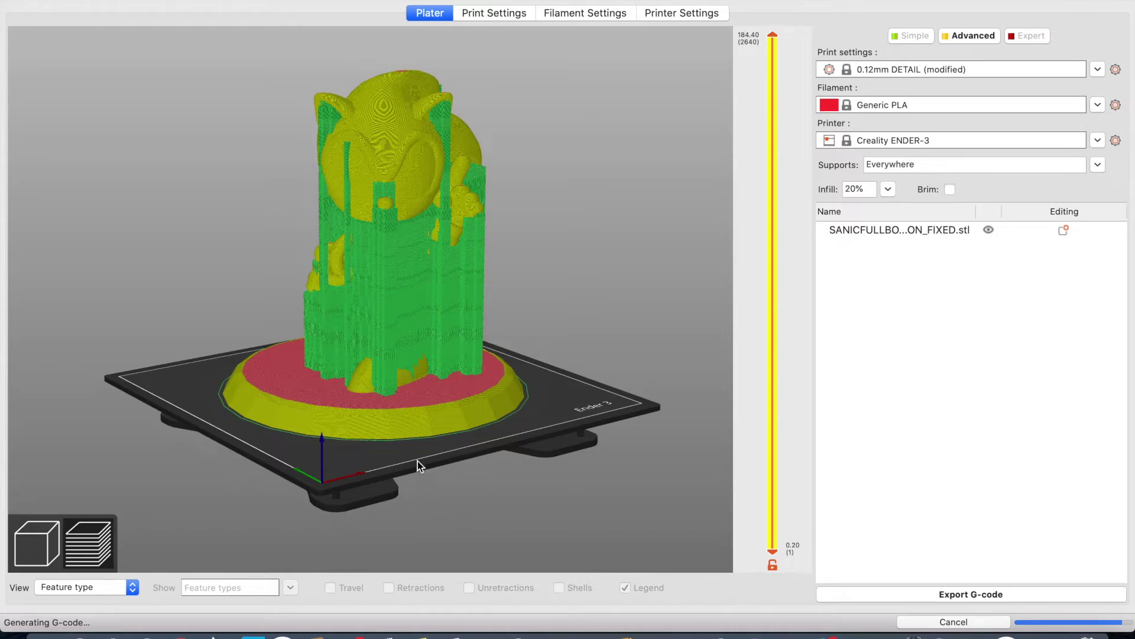
drag(366, 449, 373, 456)
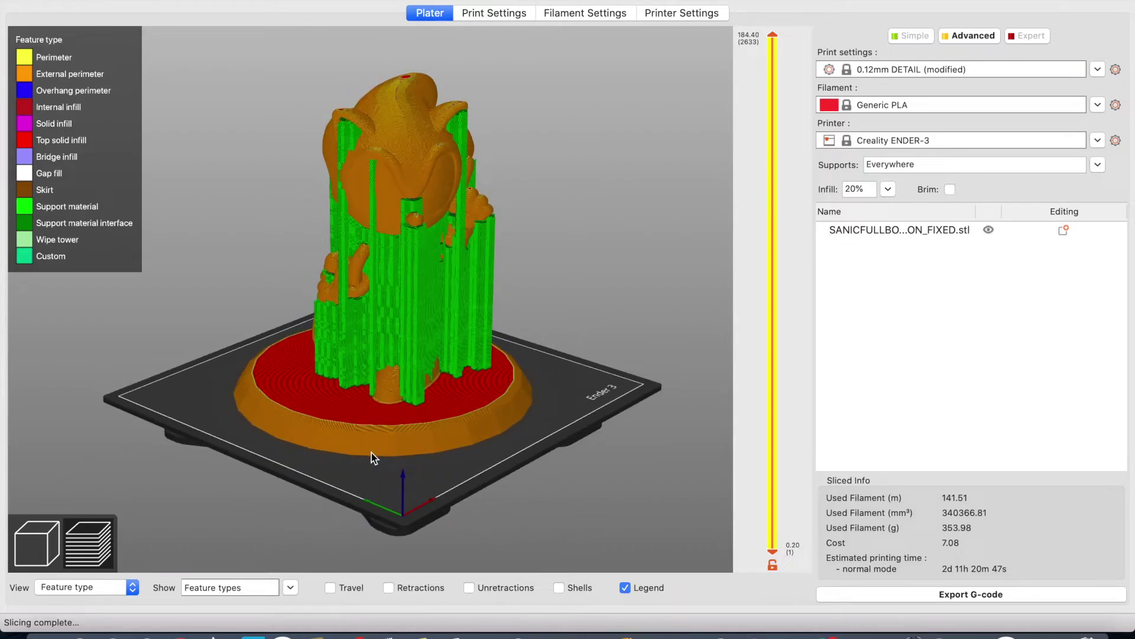
- Export the G-code into the SONIC folder on the Desktop
click(949, 595)
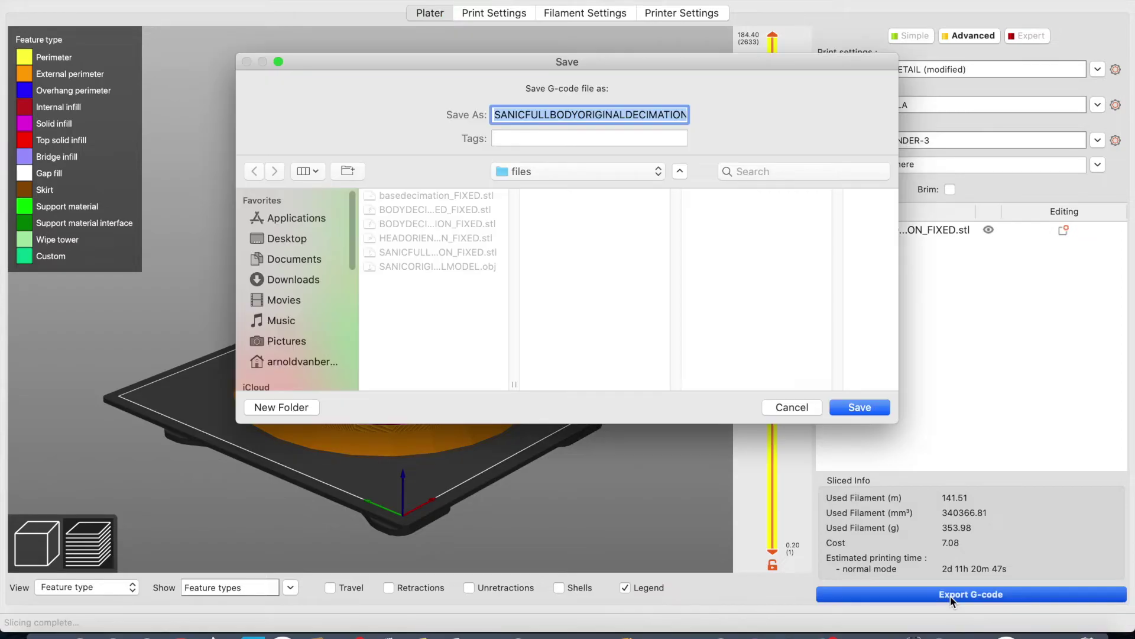
click(278, 239)
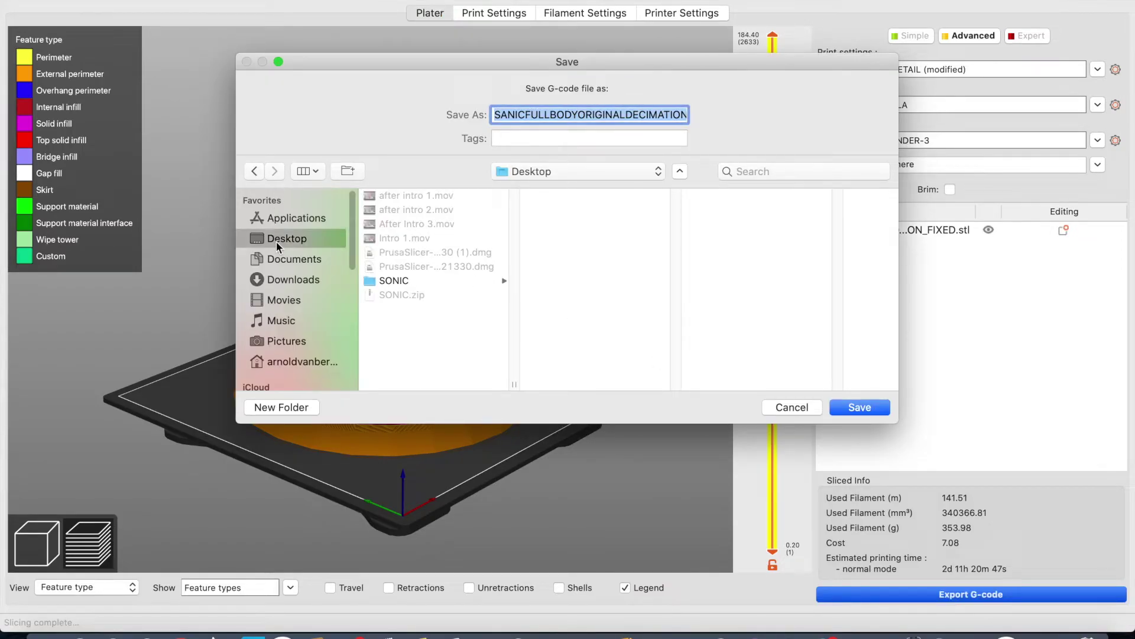
click(392, 283)
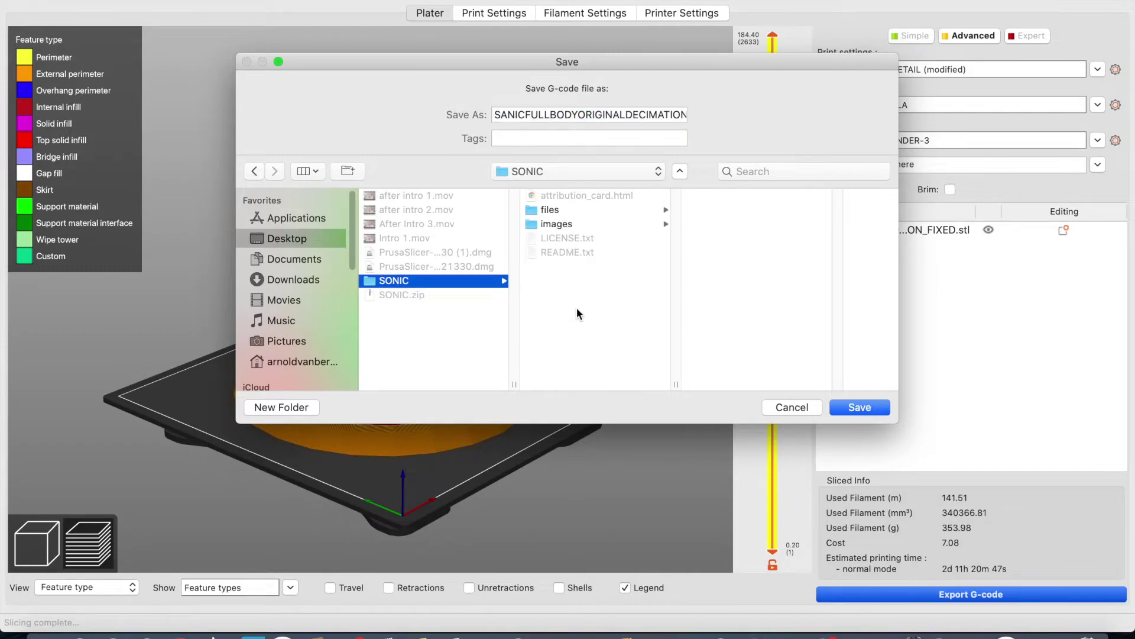
click(854, 408)
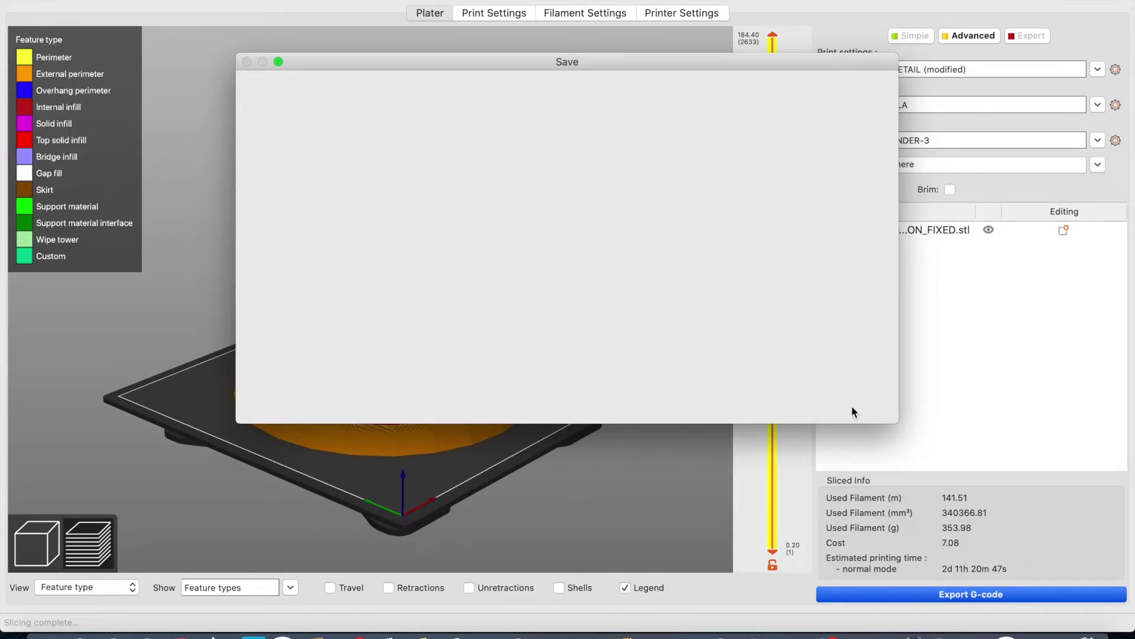